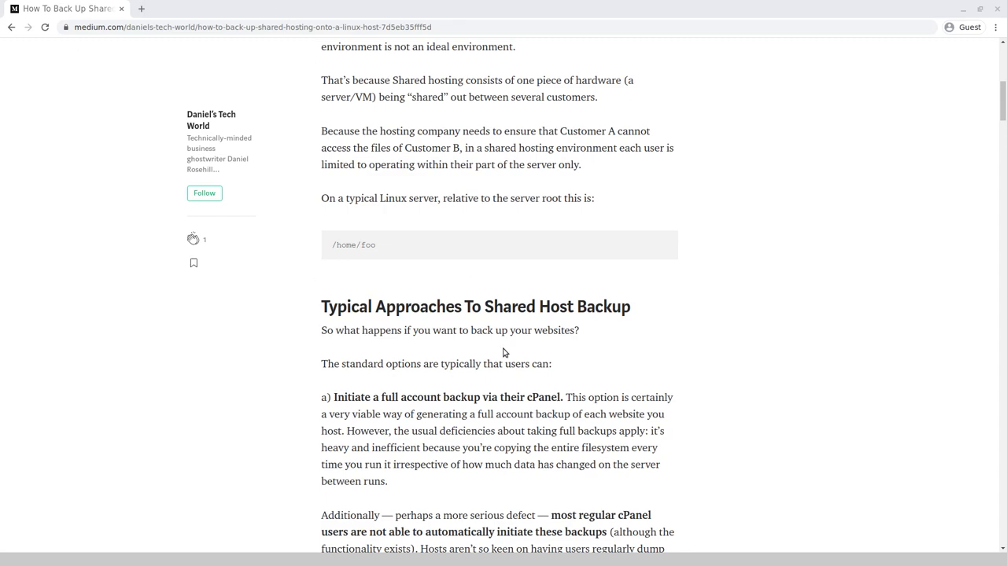
# Scroll the Medium article down past the cPanel section to the rsync command examples.
pyautogui.scroll(6, 690, 362)
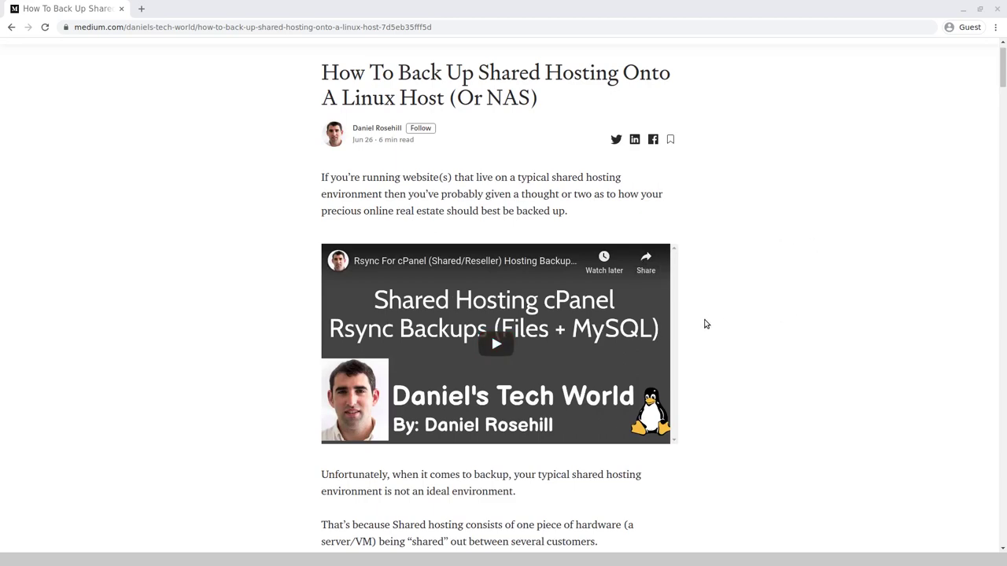
pyautogui.scroll(-5, 703, 324)
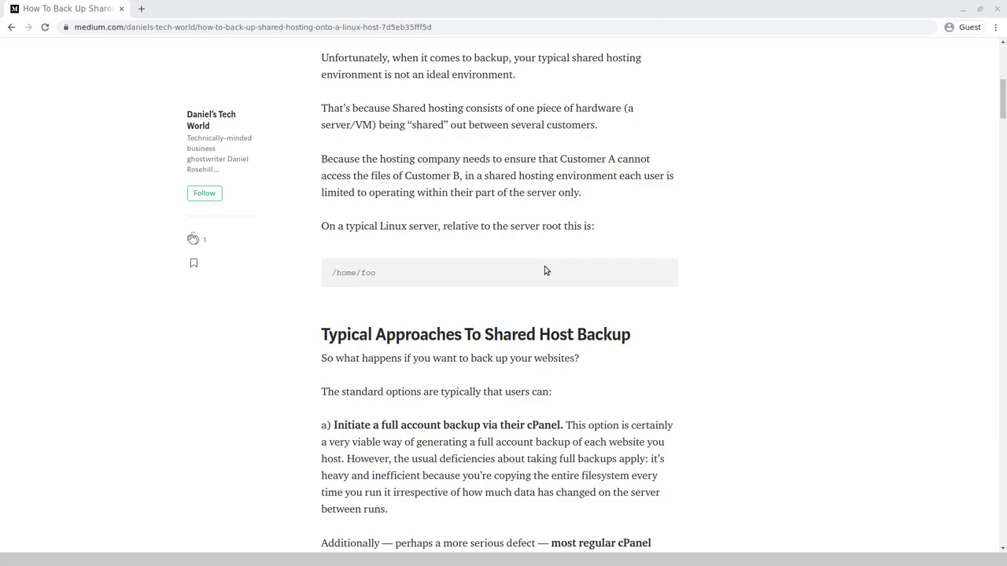
pyautogui.scroll(-15, 570, 285)
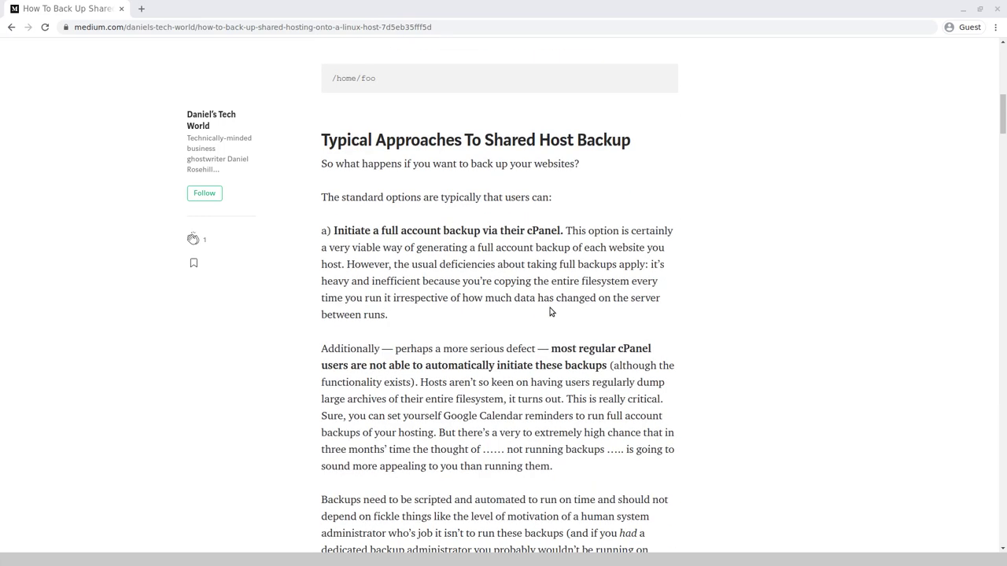
pyautogui.scroll(-12, 570, 285)
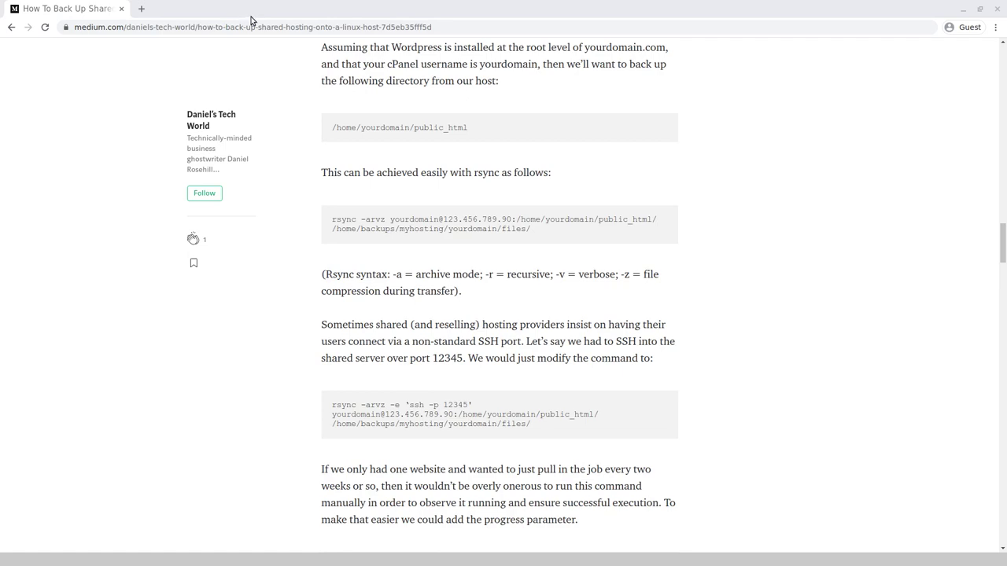
# Zoom the article to 150% and highlight the user and host IP 123.456.789.90 in the rsync command.
pyautogui.hotkey('ctrl', '+')
pyautogui.hotkey('ctrl', '+')
pyautogui.hotkey('ctrl', '+')
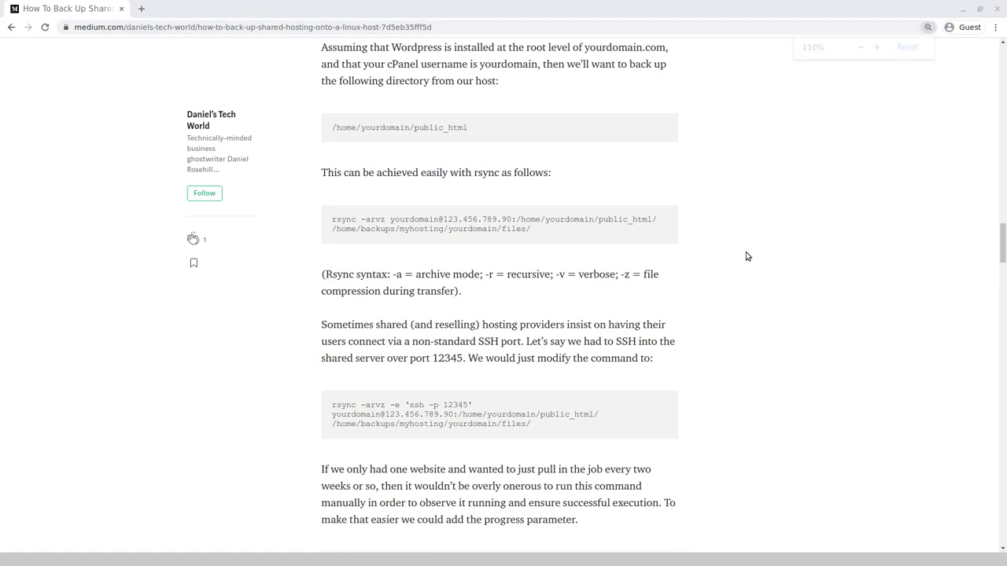
pyautogui.scroll(-3, 682, 288)
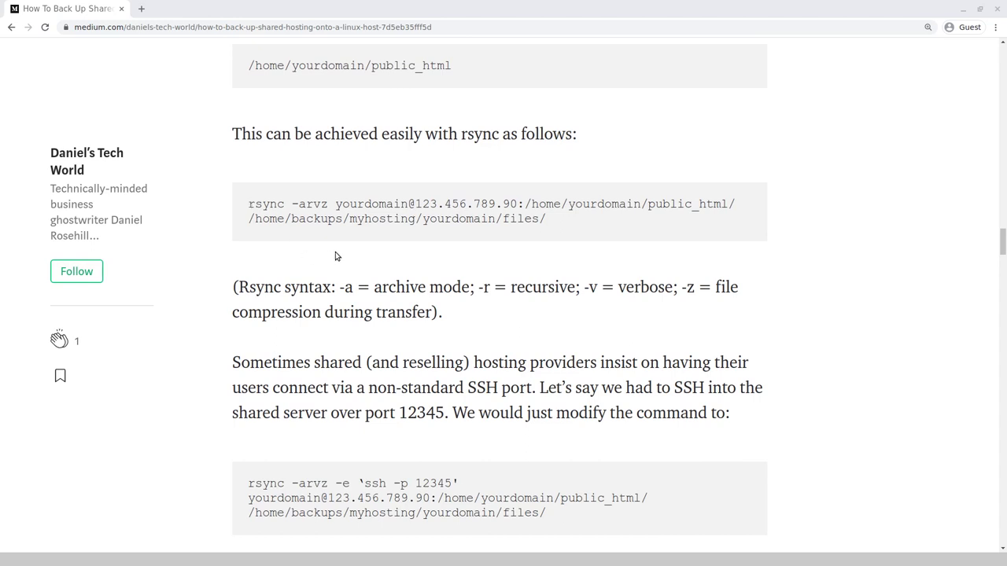
pyautogui.moveTo(336, 204); pyautogui.dragTo(518, 204)
pyautogui.click(416, 203)
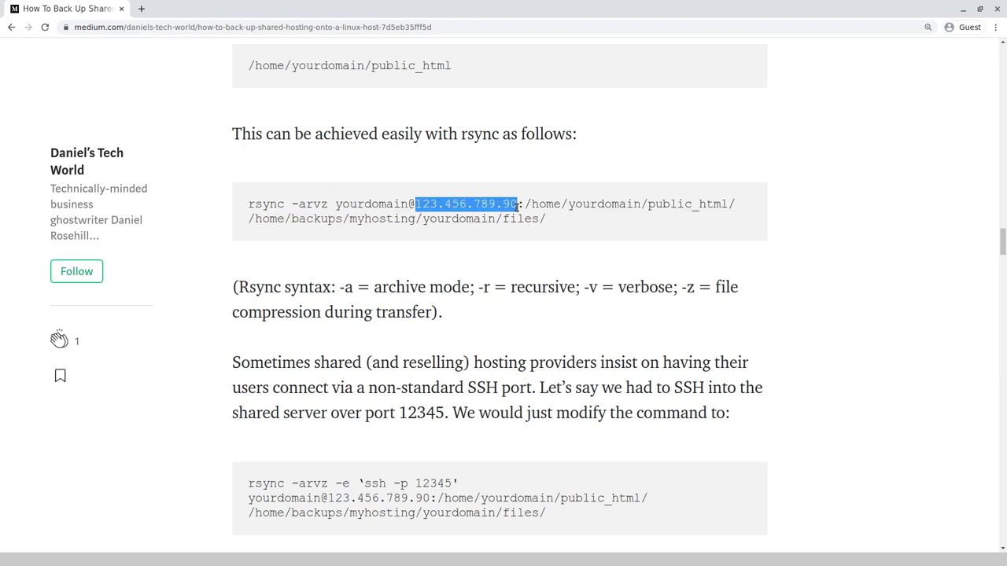
pyautogui.click(565, 203)
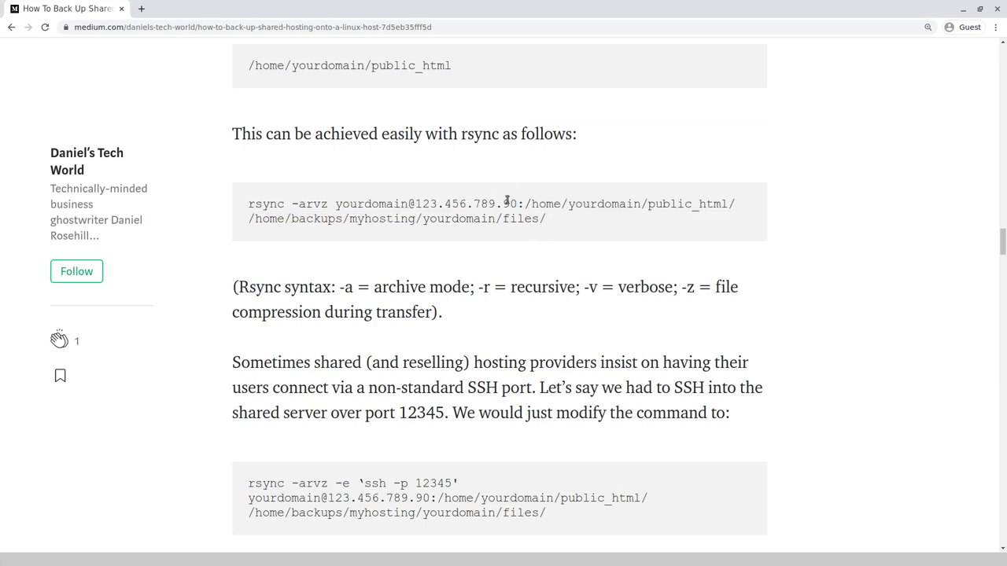
# Highlight the remote home directory path and the trailing slash after public_html.
pyautogui.moveTo(521, 204); pyautogui.dragTo(611, 206)
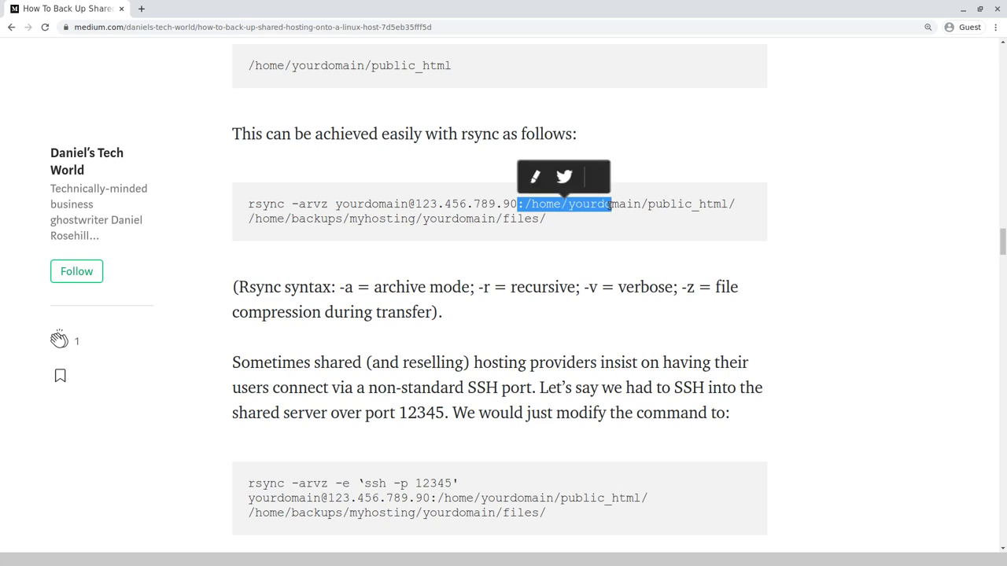
pyautogui.click(645, 205)
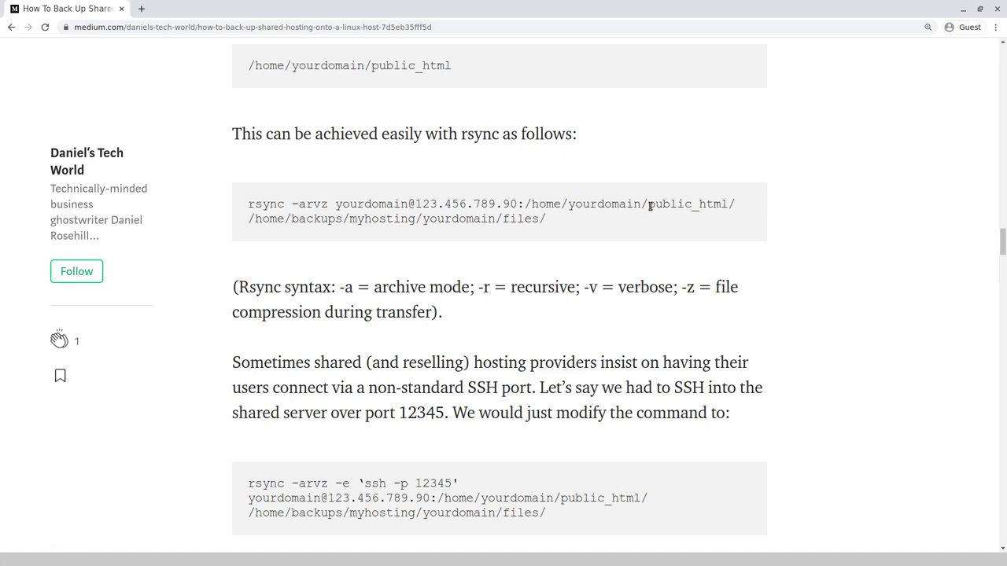
pyautogui.moveTo(648, 205); pyautogui.dragTo(655, 203)
pyautogui.click(727, 207)
pyautogui.moveTo(735, 204); pyautogui.dragTo(727, 209)
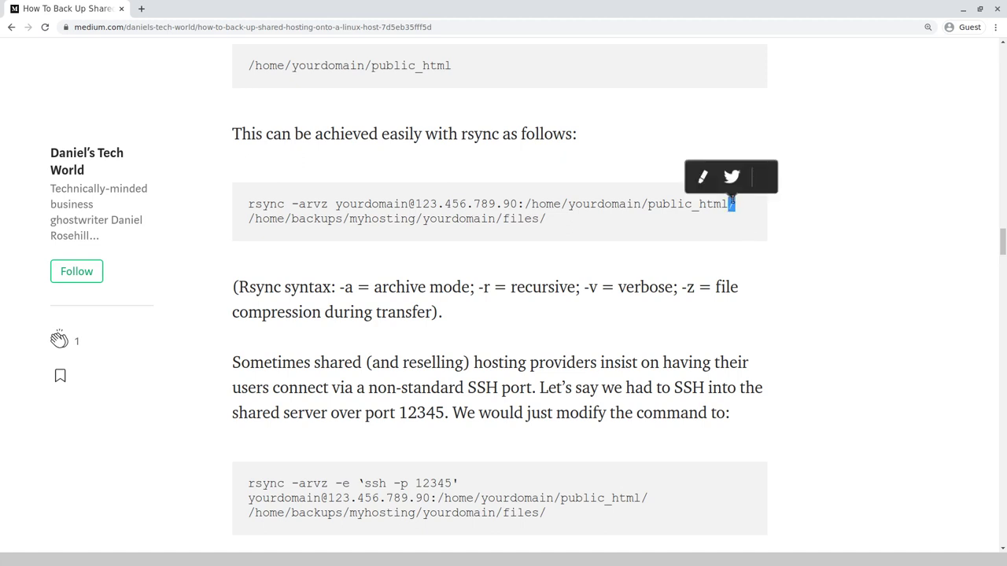
pyautogui.click(726, 210)
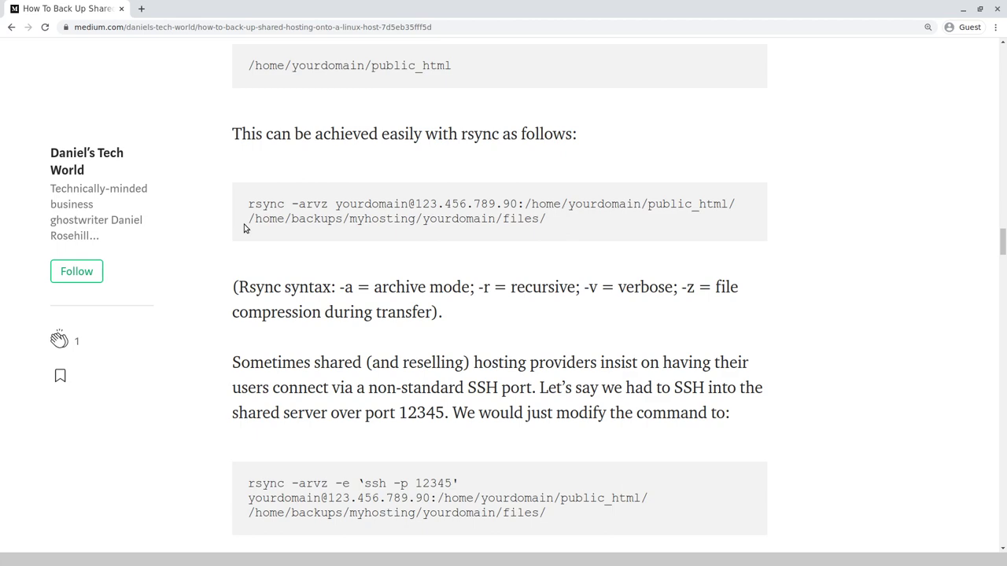
# Scroll back up to the /home/foo example path and briefly select it.
pyautogui.scroll(12, 288, 194)
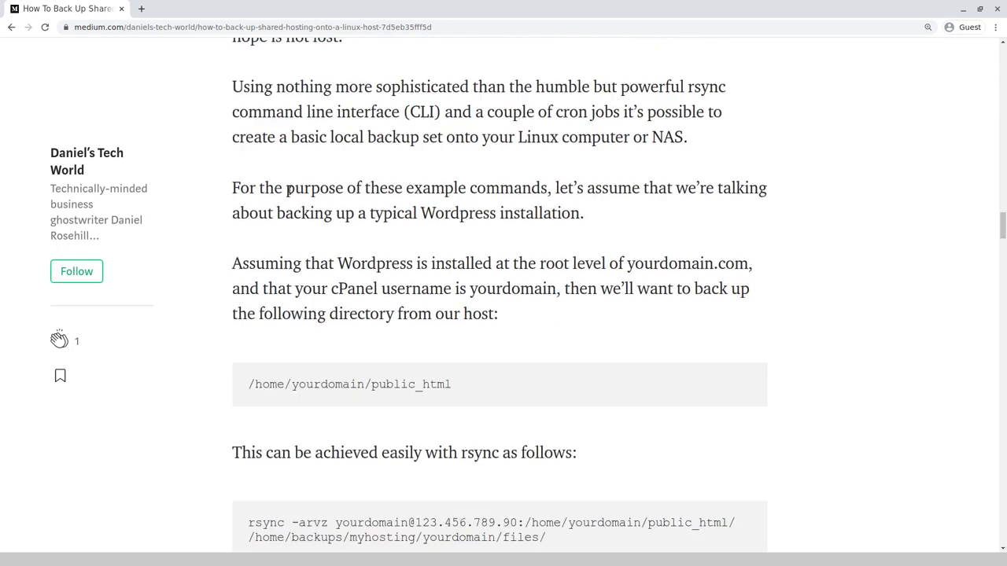
pyautogui.scroll(15, 284, 221)
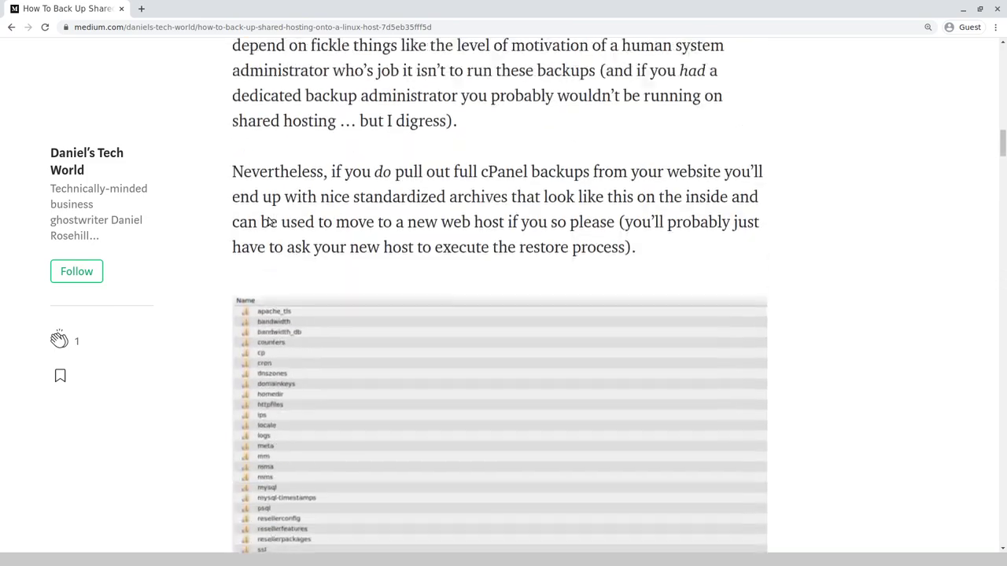
pyautogui.scroll(3, 259, 215)
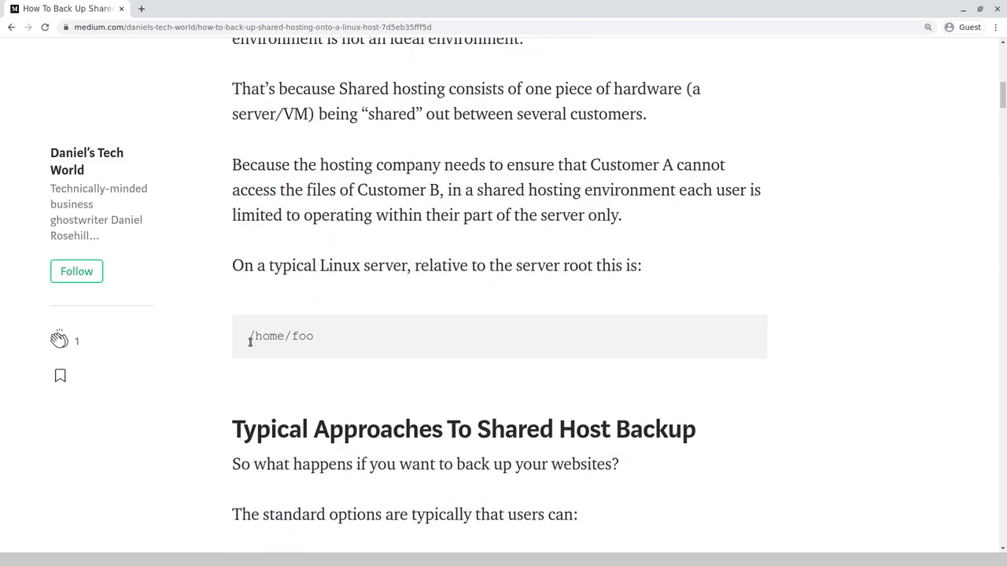
pyautogui.moveTo(249, 338); pyautogui.dragTo(330, 359)
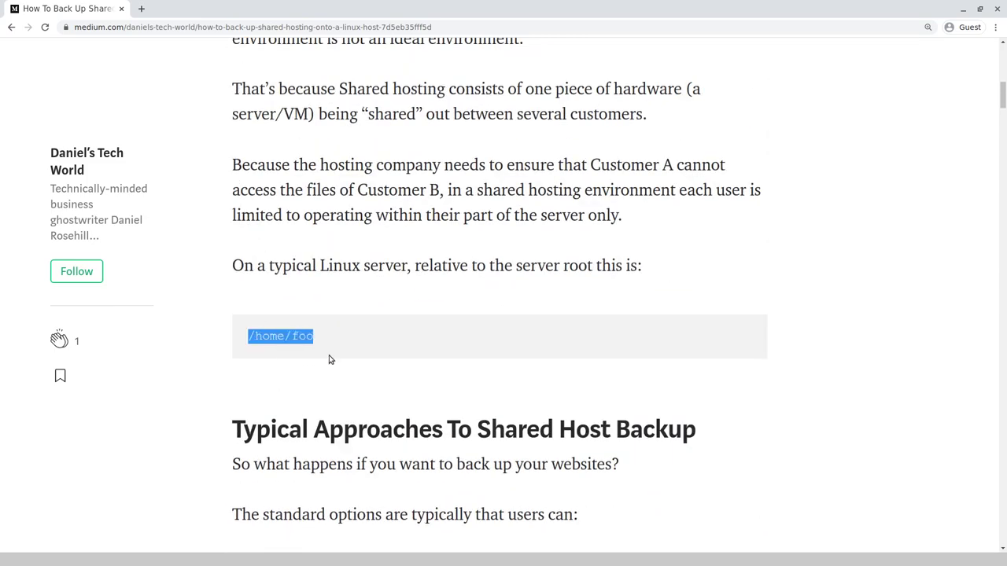
pyautogui.click(868, 256)
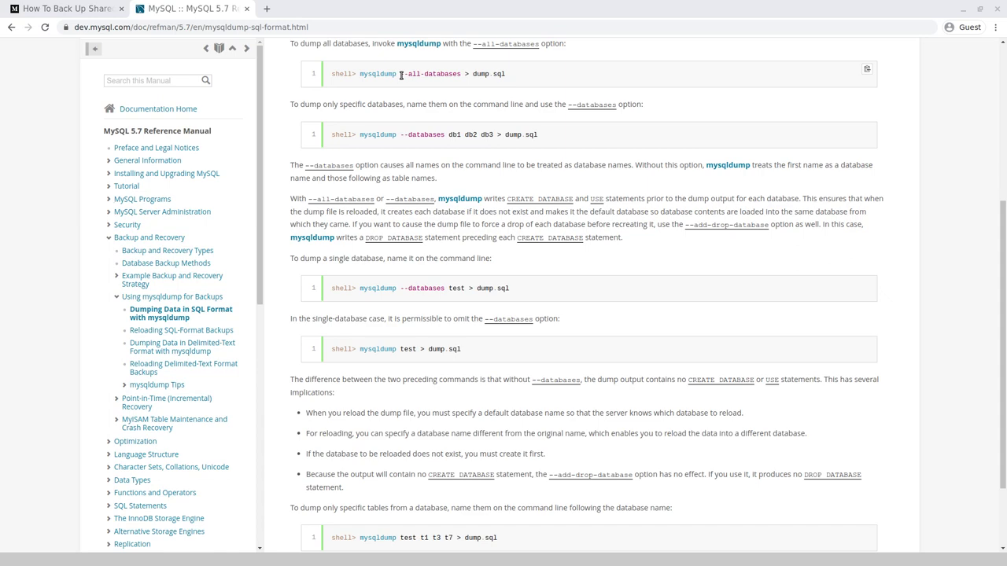
# Review the single-database mysqldump examples, highlighting the --databases option.
pyautogui.scroll(2, 456, 133)
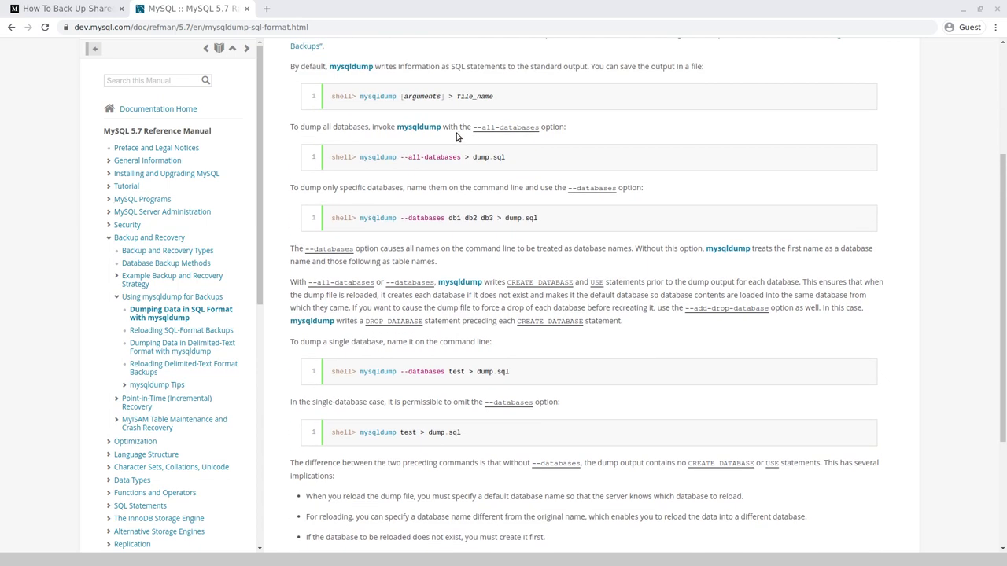
pyautogui.scroll(2, 456, 137)
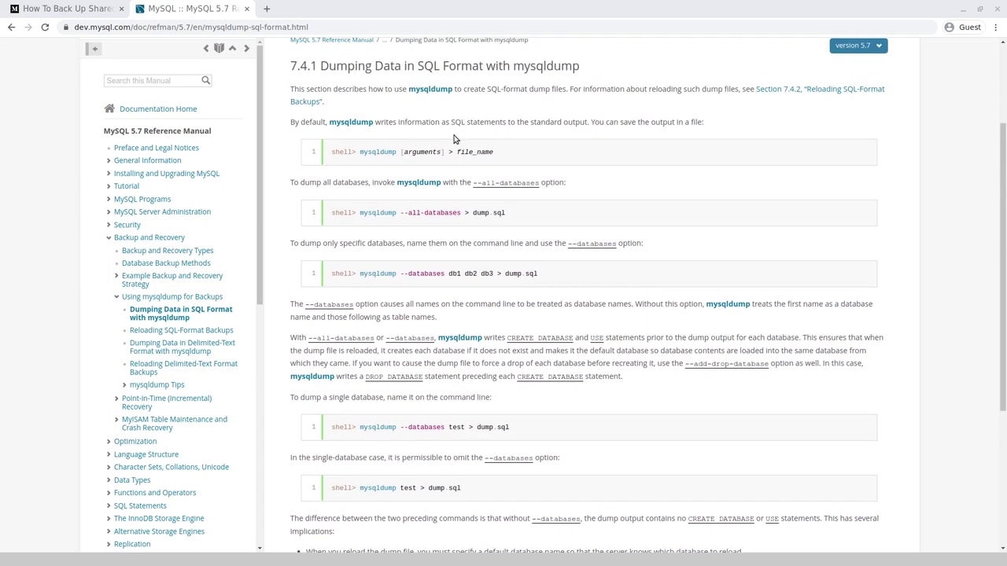
pyautogui.scroll(2, 453, 140)
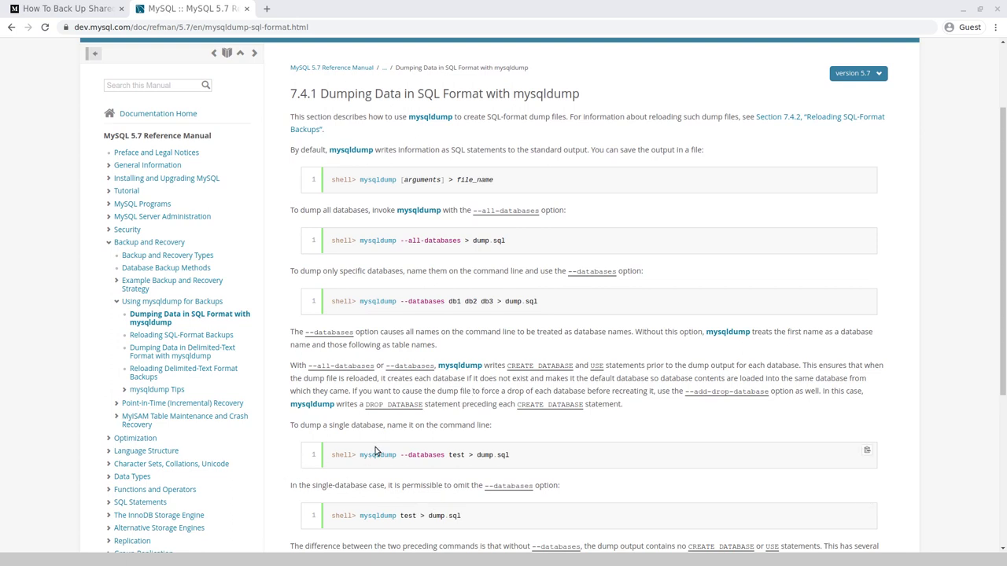
pyautogui.scroll(-2, 376, 451)
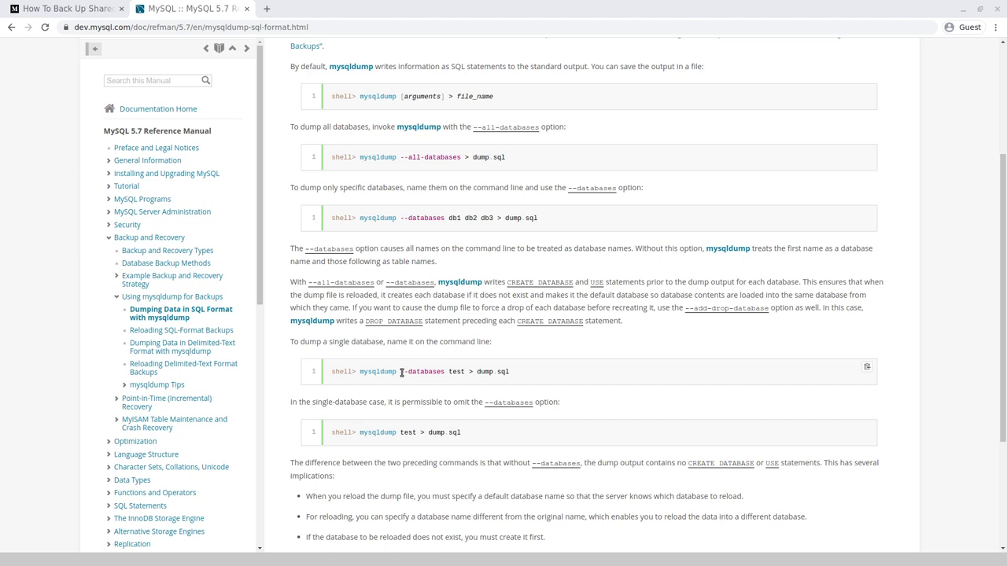
pyautogui.moveTo(401, 371); pyautogui.dragTo(441, 376)
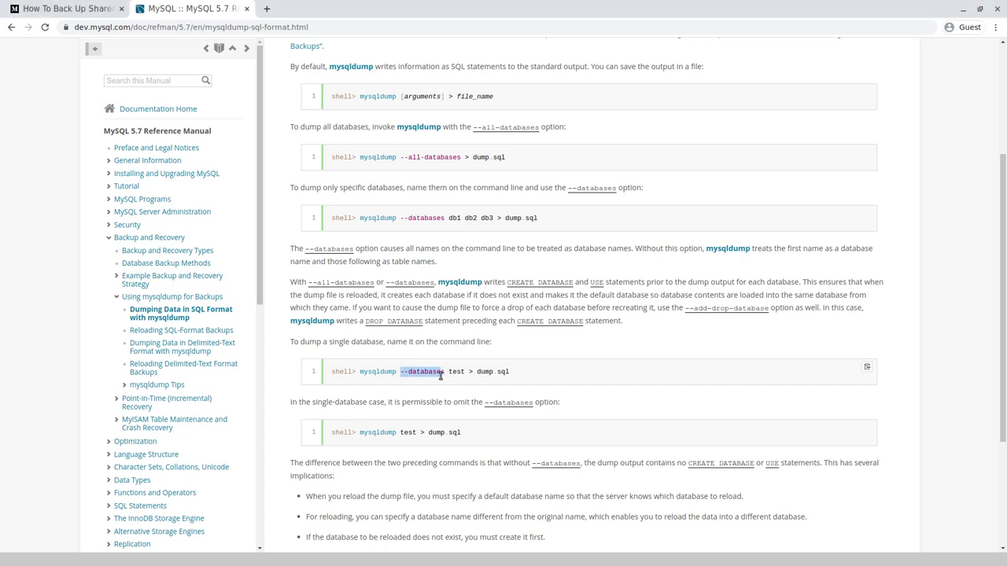
pyautogui.click(379, 441)
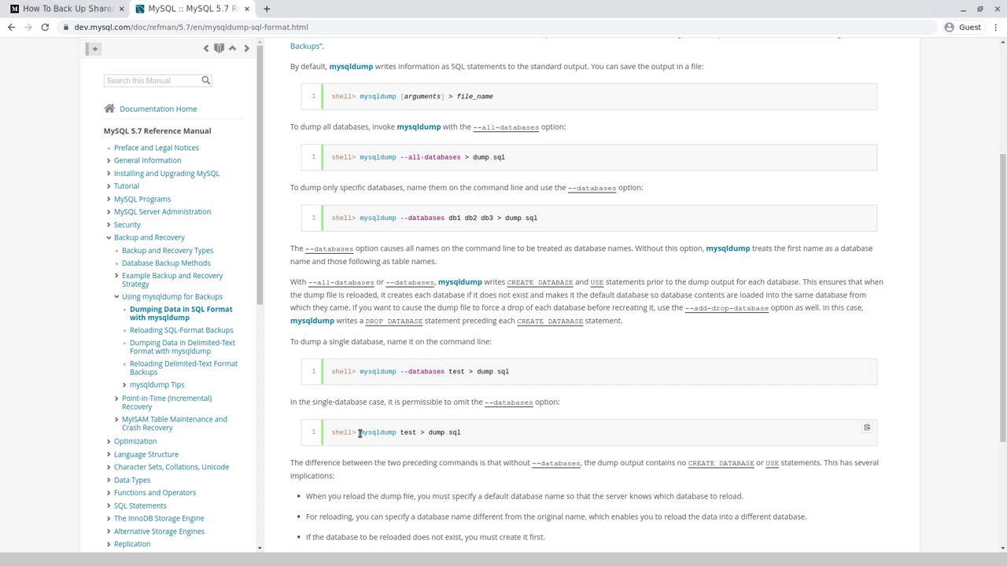
pyautogui.scroll(-3, 359, 433)
# Zoom the manual page to 175% and scroll down to its end.
pyautogui.hotkey('ctrl', '+')
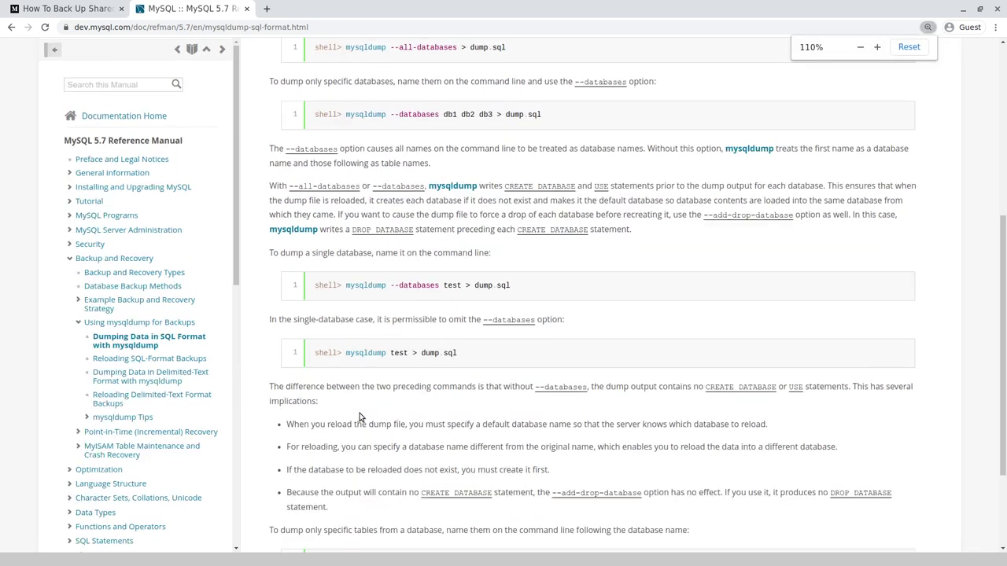
pyautogui.hotkey('ctrl', '+')
pyautogui.hotkey('ctrl', '+')
pyautogui.hotkey('ctrl', '+')
pyautogui.scroll(-4, 573, 375)
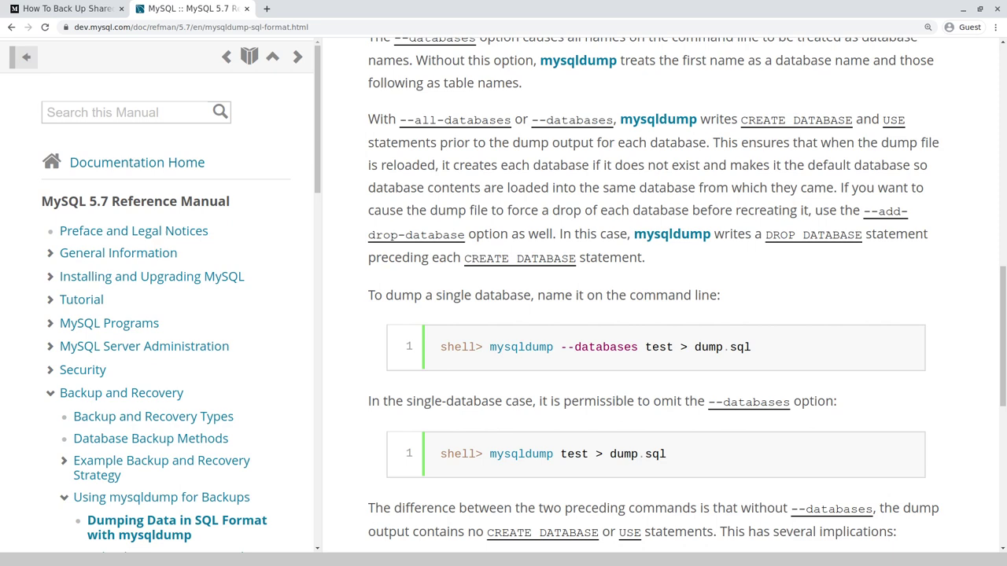
pyautogui.scroll(-5, 577, 337)
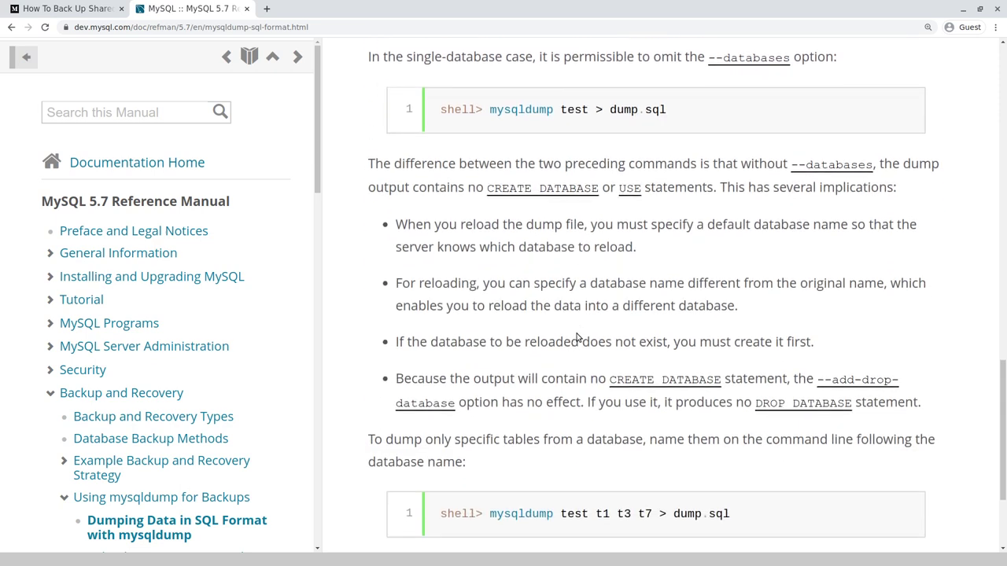
pyautogui.scroll(-3, 576, 337)
# Back in the Medium article, find the 'mysqldump' cron command and zoom in on it.
pyautogui.click(70, 8)
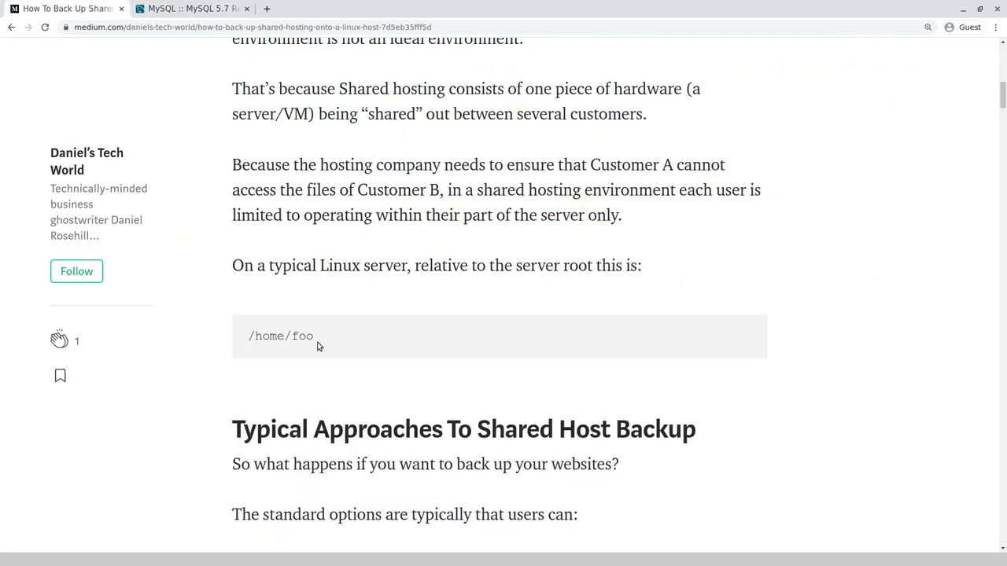
pyautogui.scroll(-15, 318, 346)
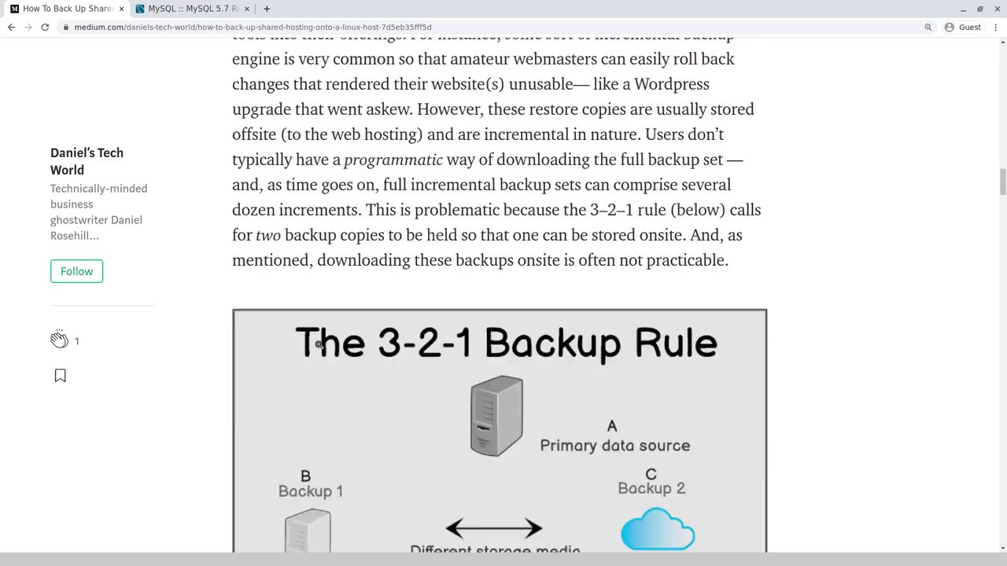
pyautogui.scroll(-2, 318, 346)
pyautogui.hotkey('ctrl', 'f')
pyautogui.write('mysql')
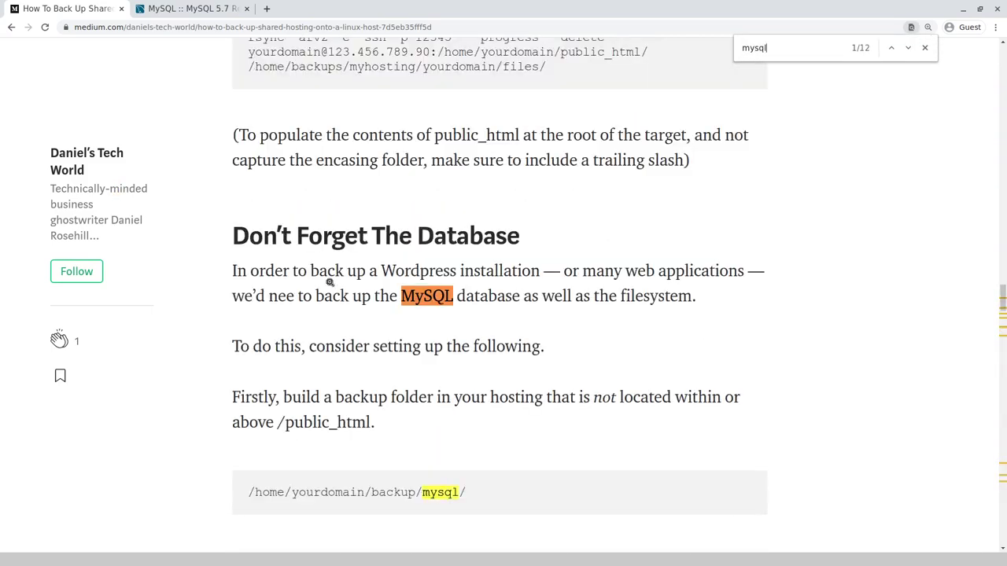
pyautogui.write('dump')
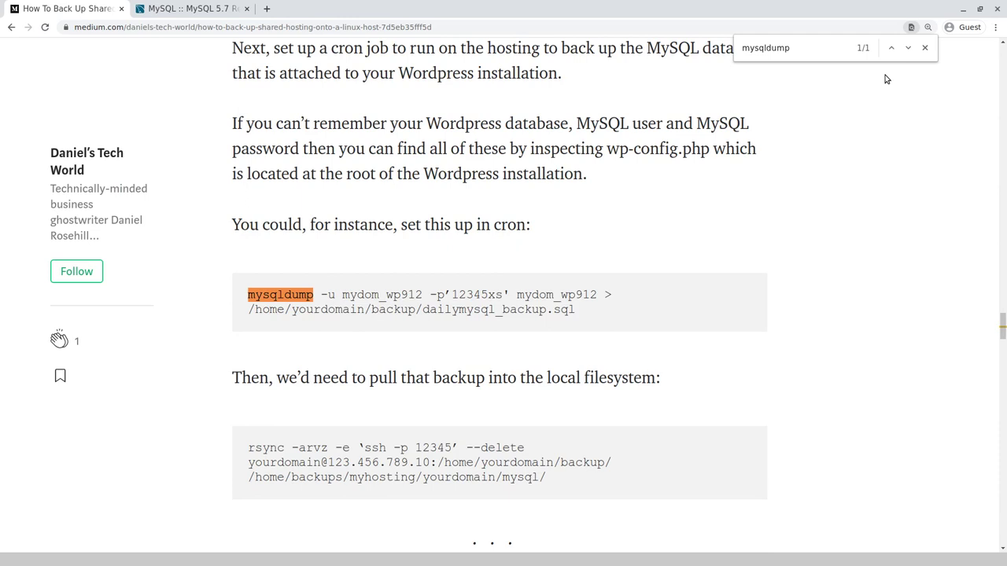
pyautogui.click(925, 47)
pyautogui.scroll(-3, 271, 304)
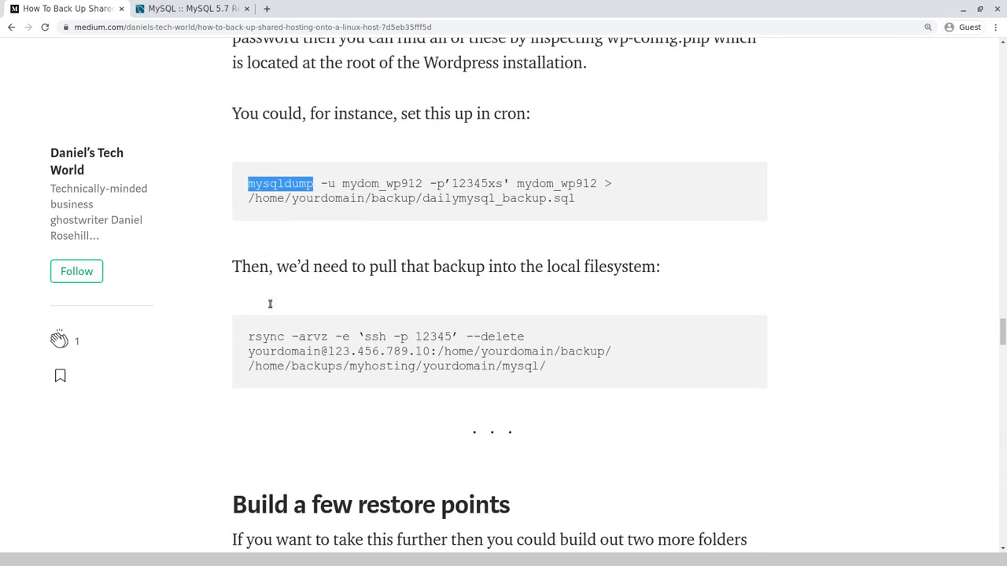
pyautogui.click(299, 183)
pyautogui.hotkey('ctrl', '+')
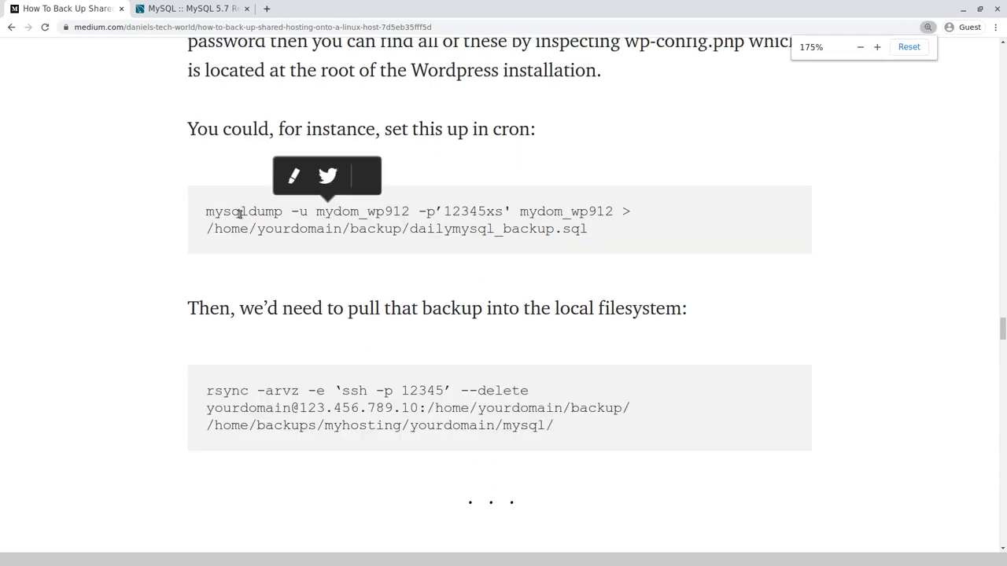
# Pick out the -u user name, the -p option and the quoted password right after it.
pyautogui.moveTo(290, 211); pyautogui.dragTo(410, 211)
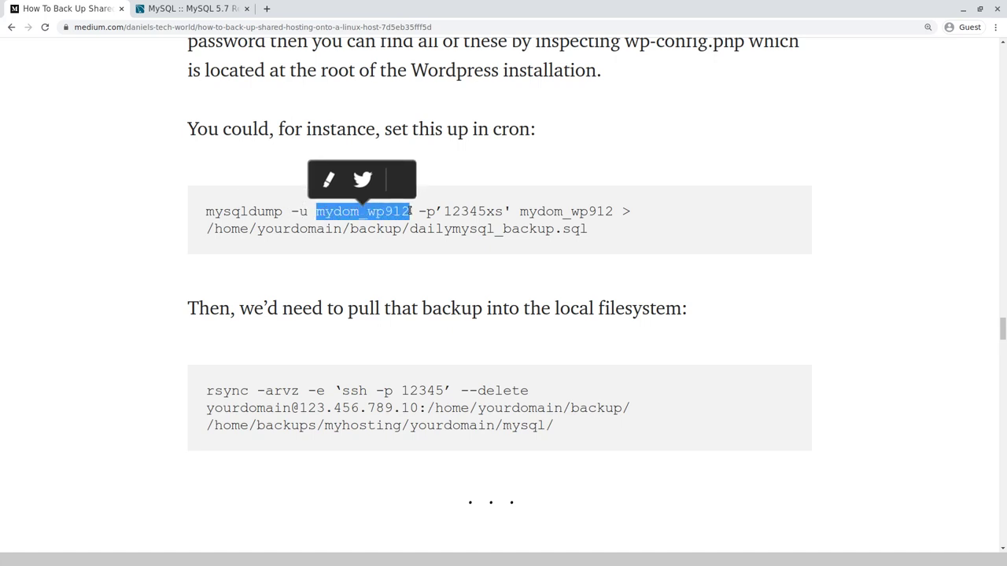
pyautogui.moveTo(417, 211); pyautogui.dragTo(437, 206)
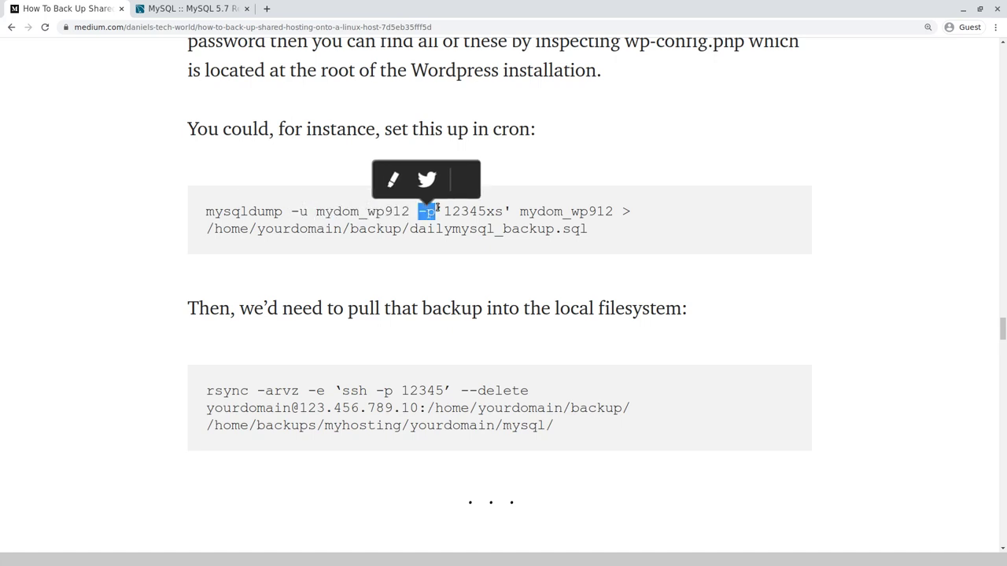
pyautogui.click(437, 206)
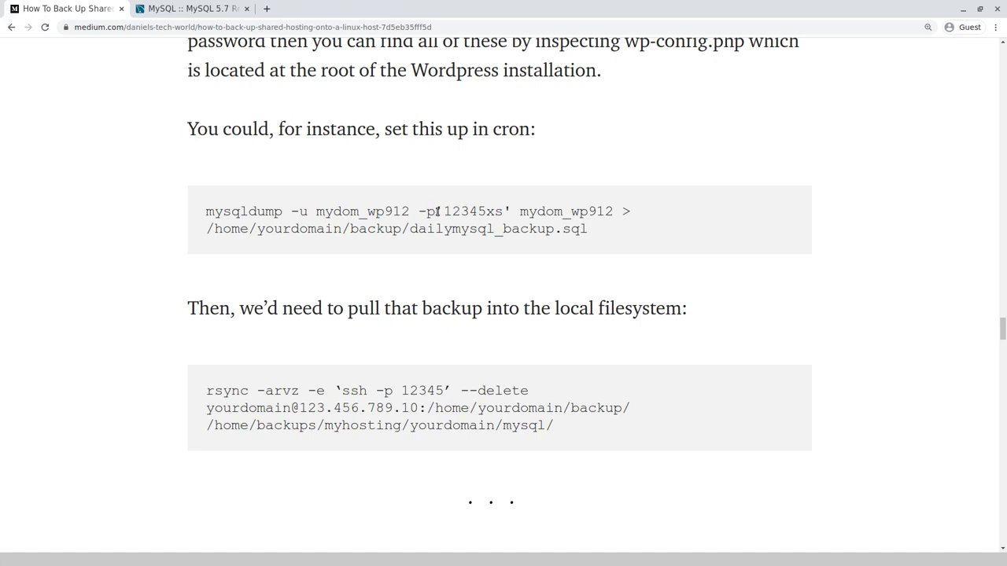
pyautogui.moveTo(438, 211); pyautogui.dragTo(511, 215)
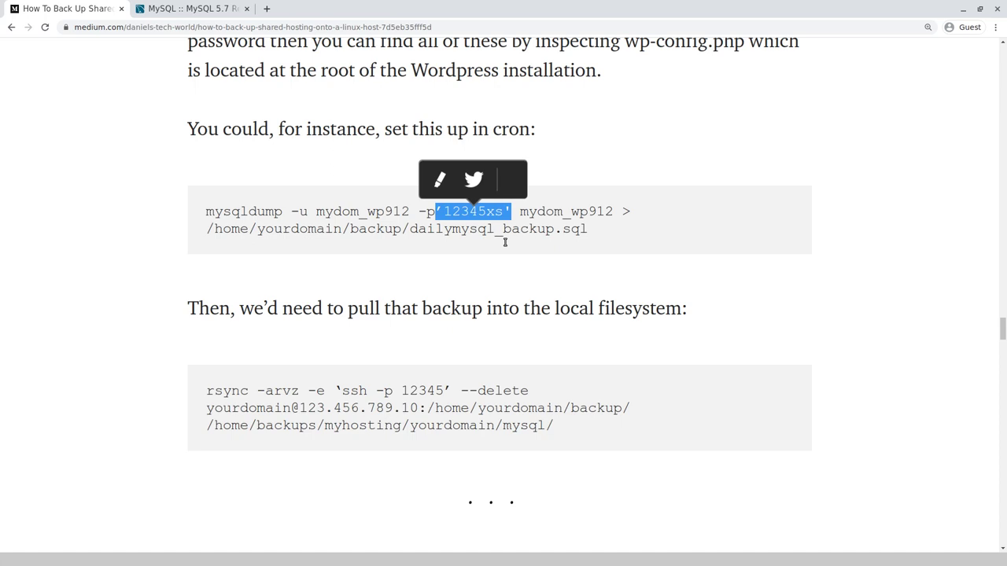
pyautogui.click(431, 211)
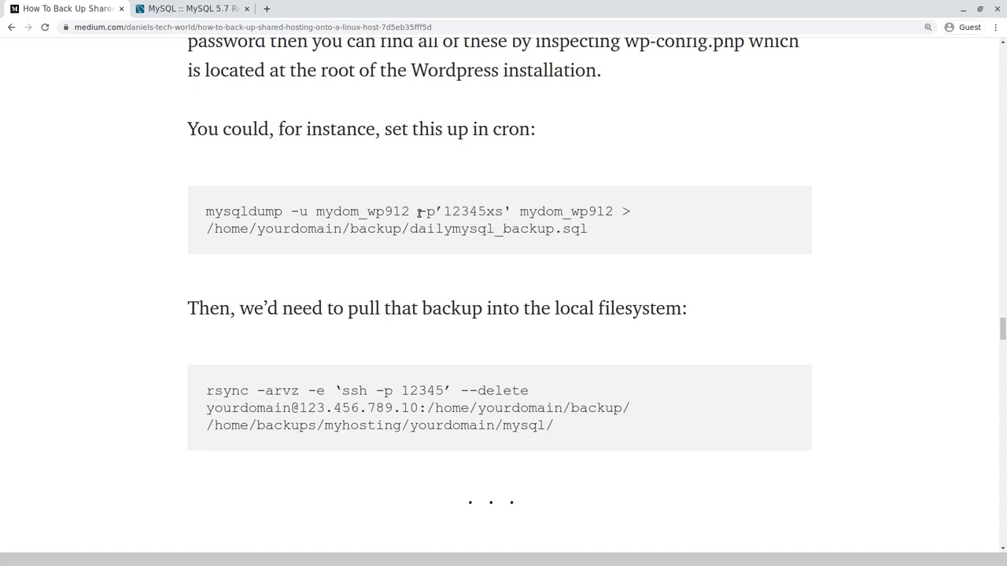
pyautogui.moveTo(418, 211); pyautogui.dragTo(437, 212)
pyautogui.click(447, 213)
pyautogui.moveTo(447, 212); pyautogui.dragTo(463, 212)
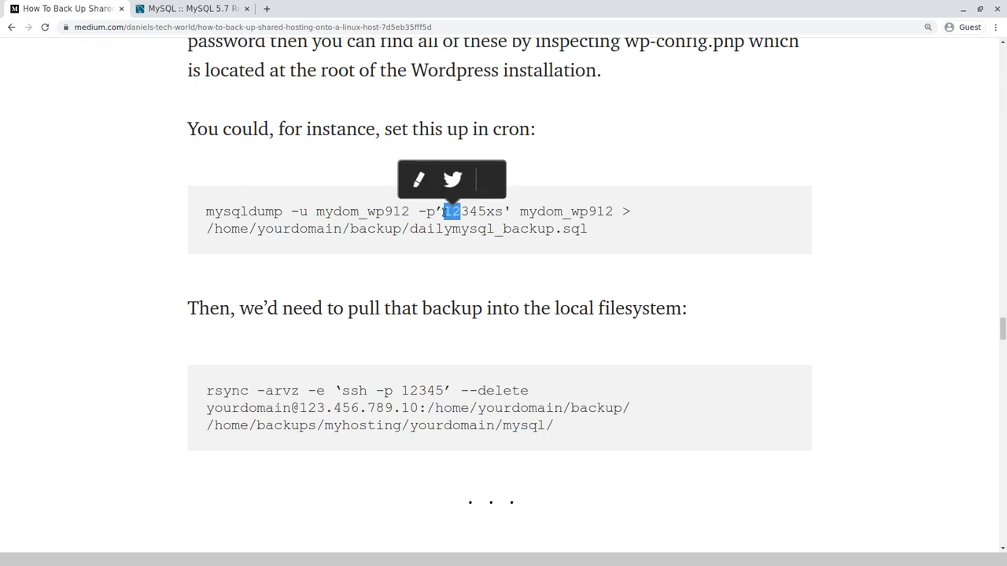
pyautogui.click(432, 214)
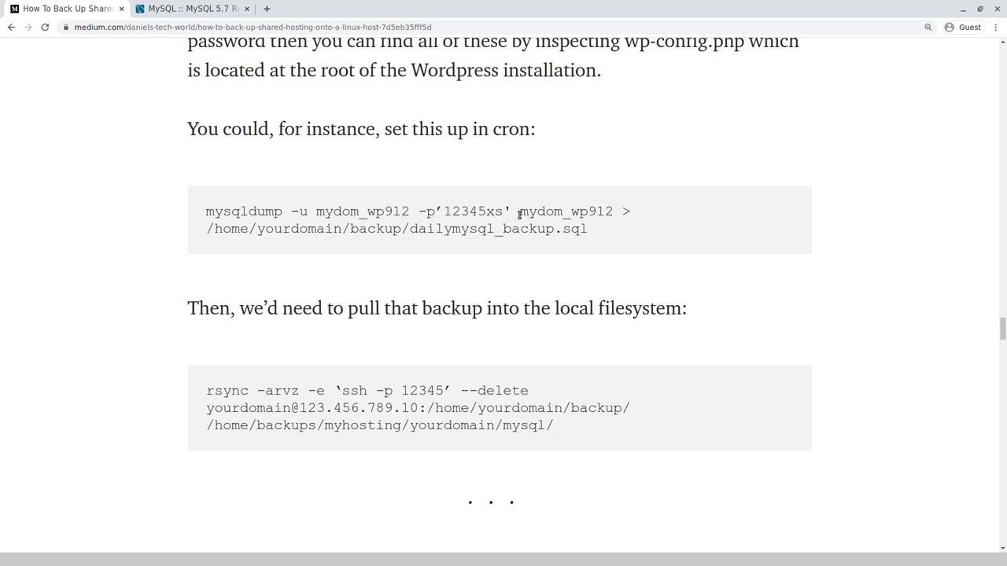
# Highlight the > redirect and the backup file path the dump writes to.
pyautogui.moveTo(621, 211); pyautogui.dragTo(629, 210)
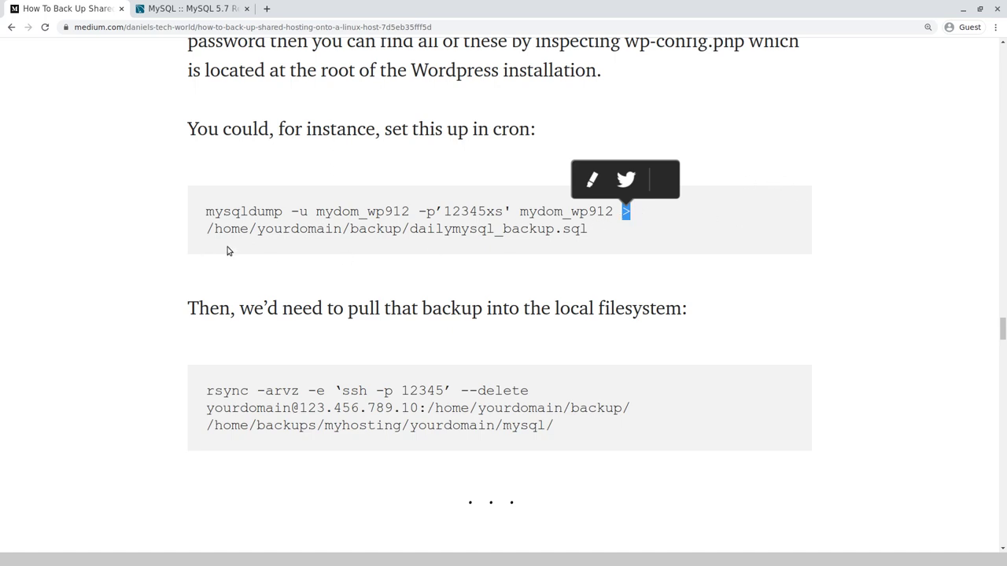
pyautogui.moveTo(209, 234); pyautogui.dragTo(591, 241)
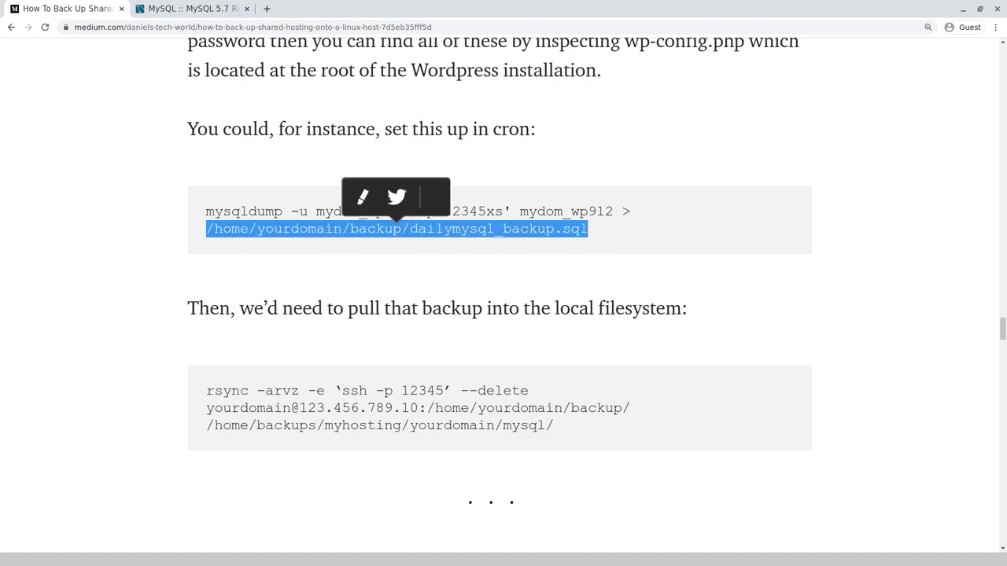
pyautogui.hotkey('alt', 'Tab')
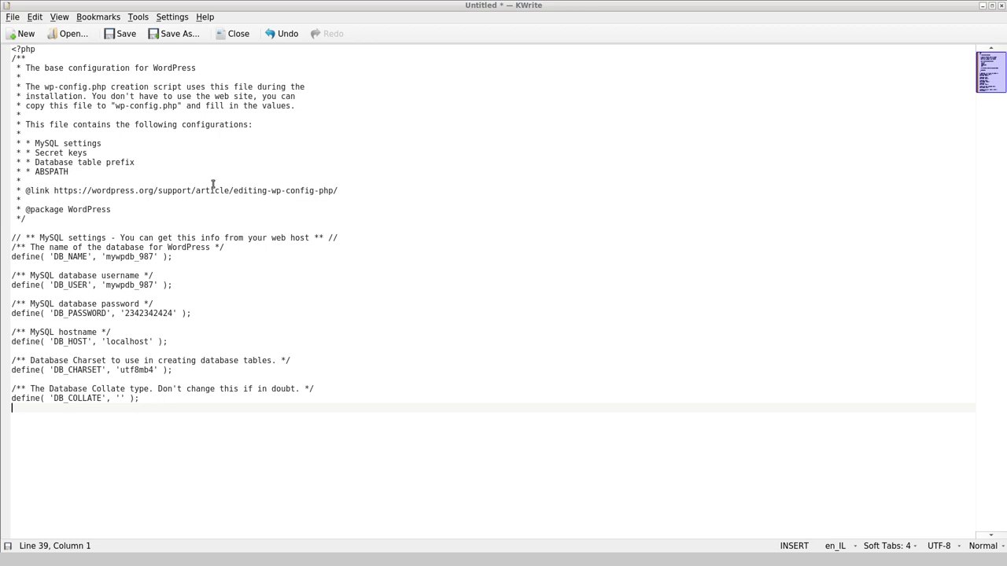
# Add a '/wp-config.php' label line at the top of the KWrite file and enlarge the font.
pyautogui.click(12, 50)
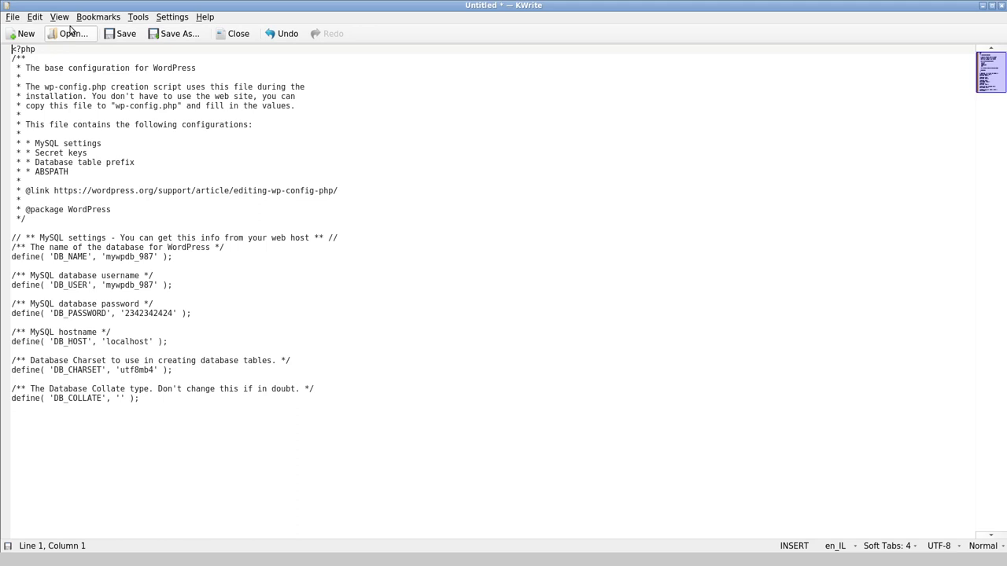
pyautogui.press('Return')
pyautogui.press('Return')
pyautogui.press('Return')
pyautogui.press('Return')
pyautogui.press('Return')
pyautogui.press('Return')
pyautogui.press('Up')
pyautogui.press('Up')
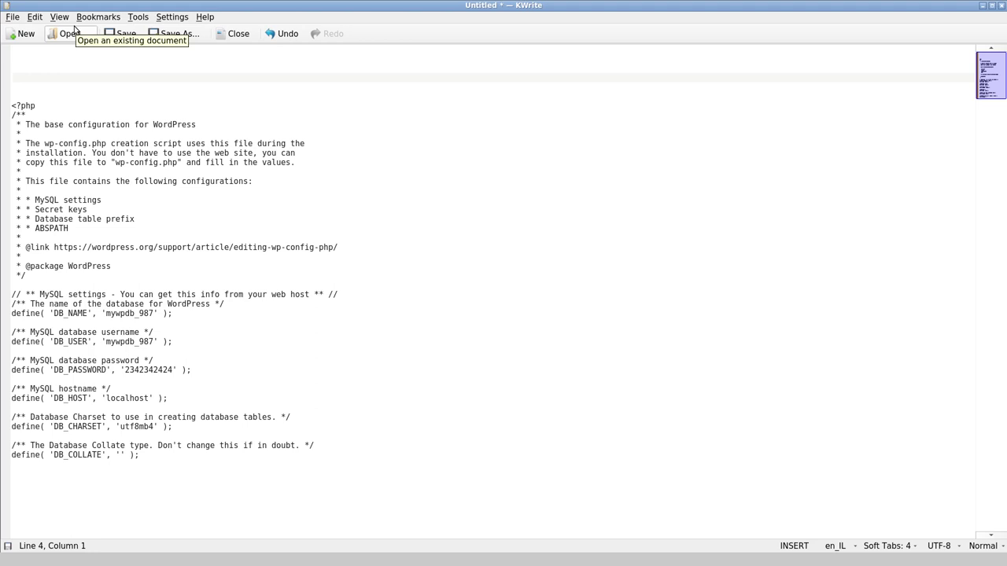
pyautogui.write('/wp-')
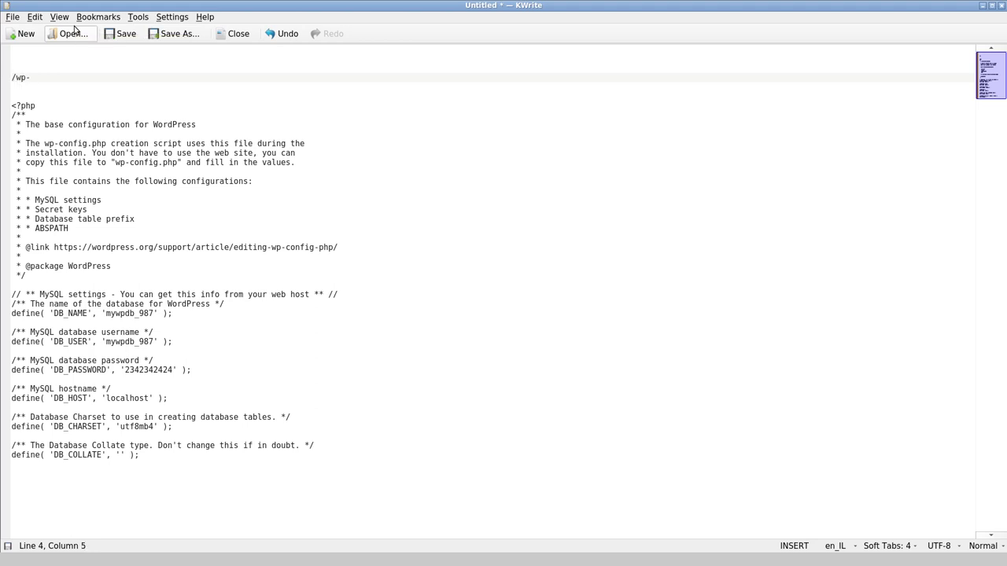
pyautogui.write('con')
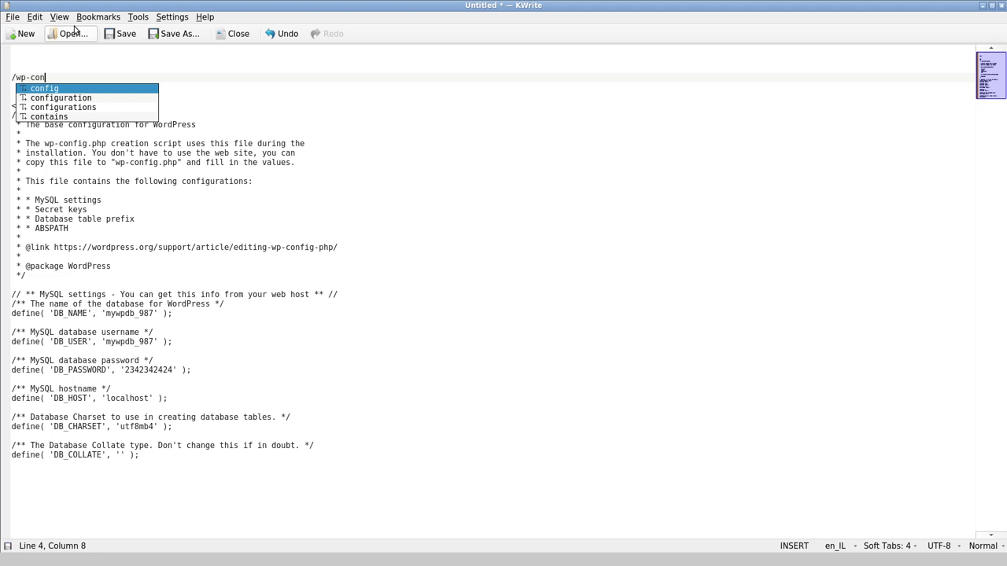
pyautogui.press('Return')
pyautogui.write('.php')
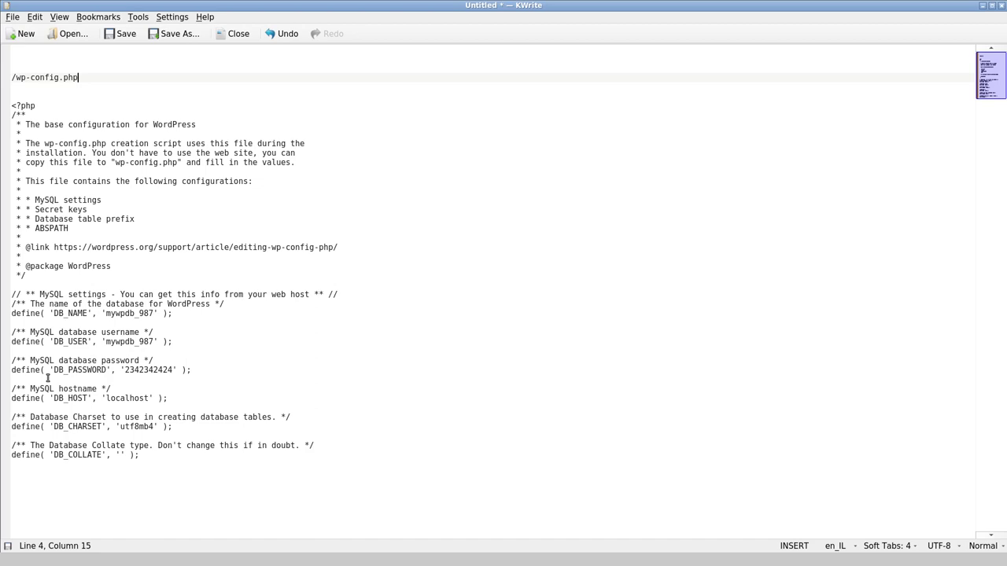
pyautogui.hotkey('ctrl', '+')
pyautogui.hotkey('ctrl', '+')
pyautogui.hotkey('ctrl', '+')
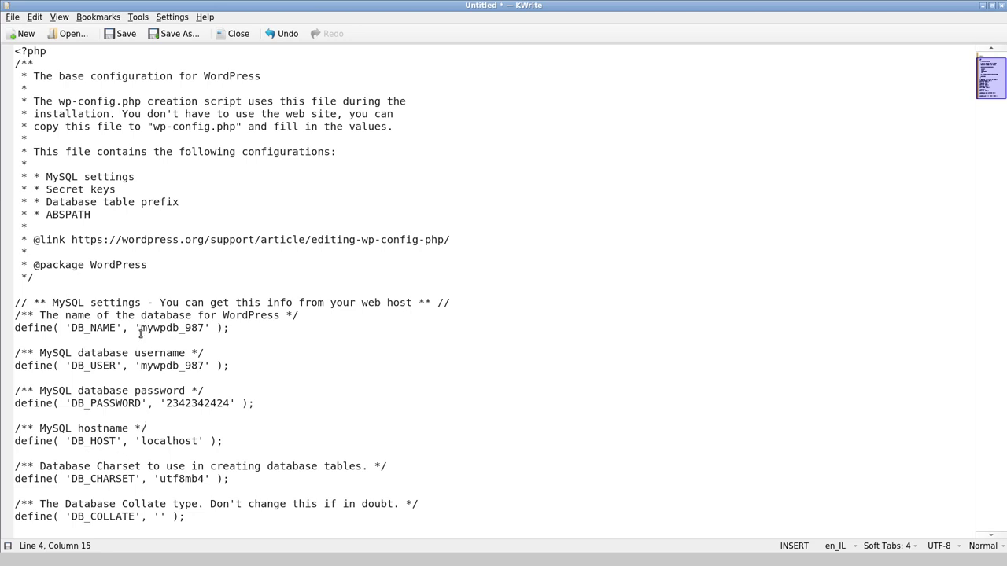
# Copy the DB_NAME value and paste it on the empty top line of the notes.
pyautogui.moveTo(140, 328); pyautogui.dragTo(205, 329)
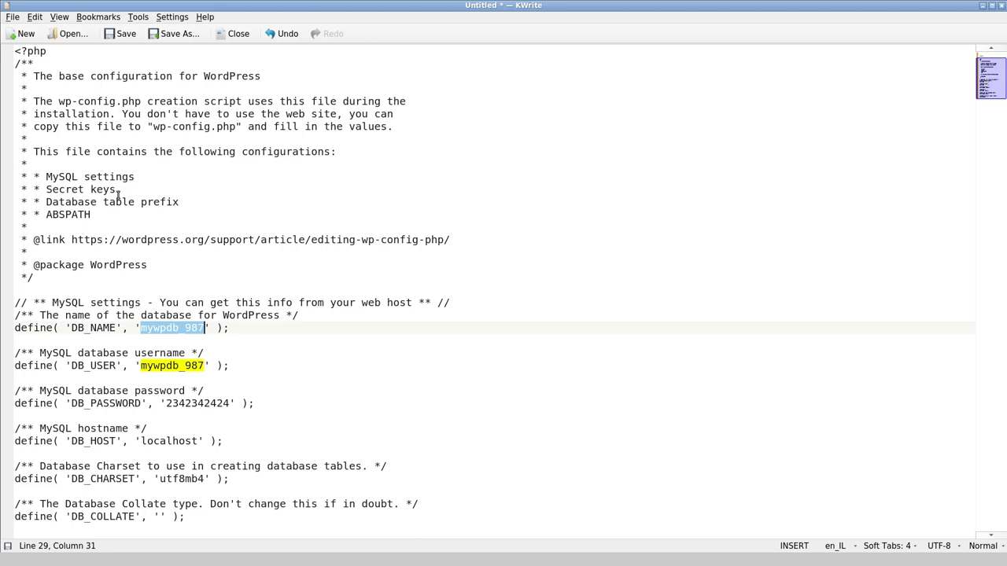
pyautogui.hotkey('ctrl', 'c')
pyautogui.click(6, 54)
pyautogui.scroll(2, 67, 125)
pyautogui.click(54, 60)
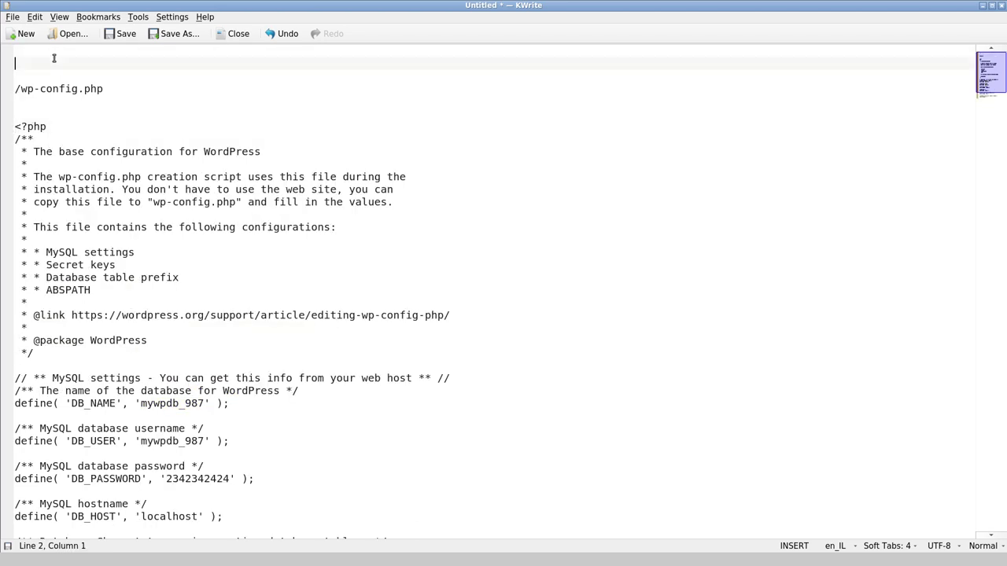
pyautogui.hotkey('ctrl', 'v')
# Copy the DB_PASSWORD value onto a new line below the database name.
pyautogui.scroll(-2, 113, 202)
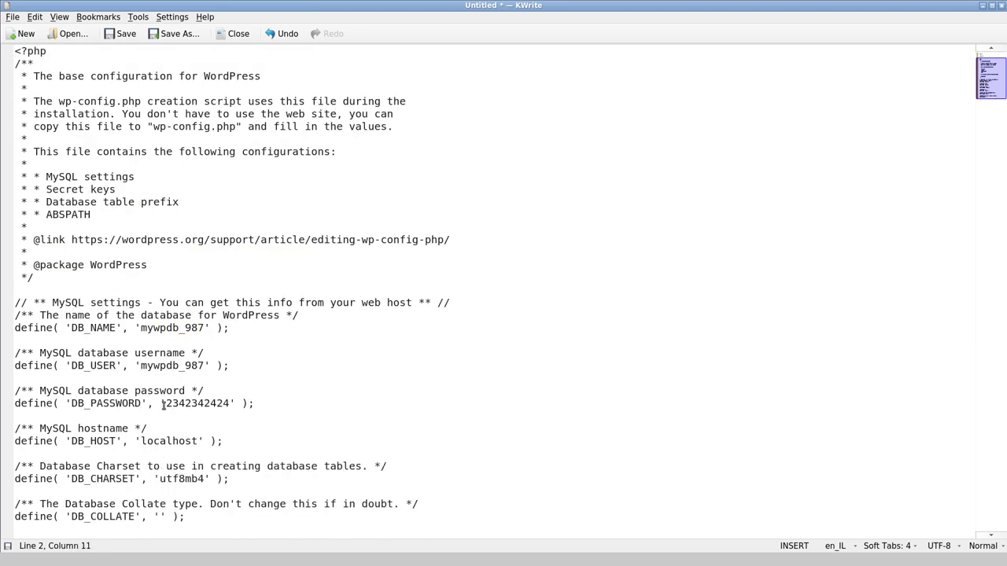
pyautogui.moveTo(166, 403); pyautogui.dragTo(229, 404)
pyautogui.scroll(2, 141, 362)
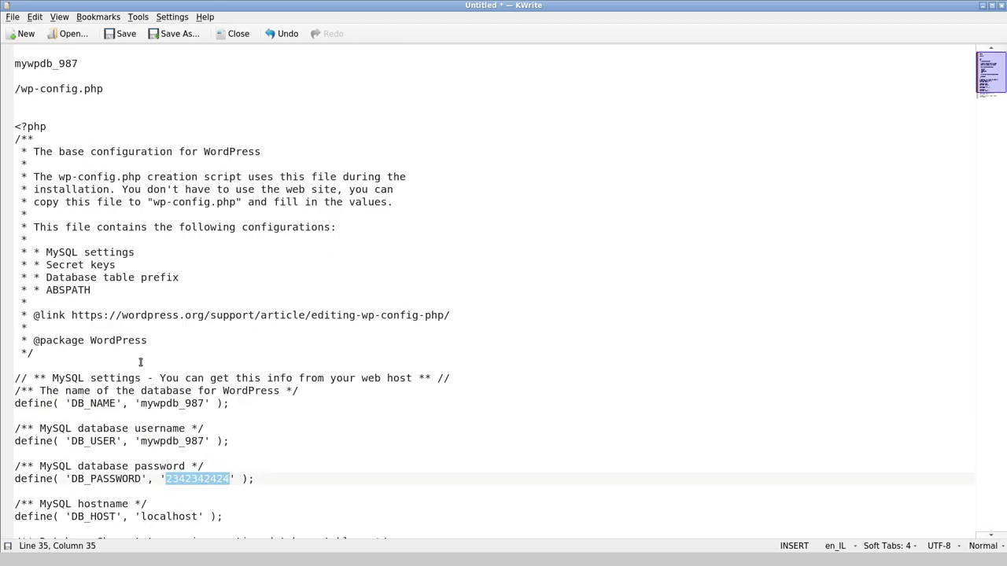
pyautogui.click(106, 67)
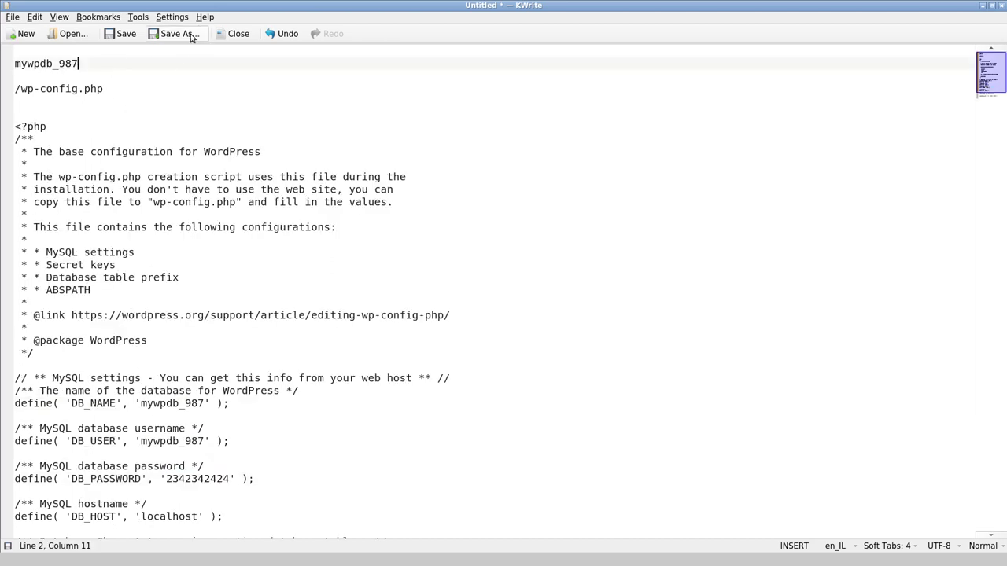
pyautogui.press('Return')
pyautogui.hotkey('ctrl', 'v')
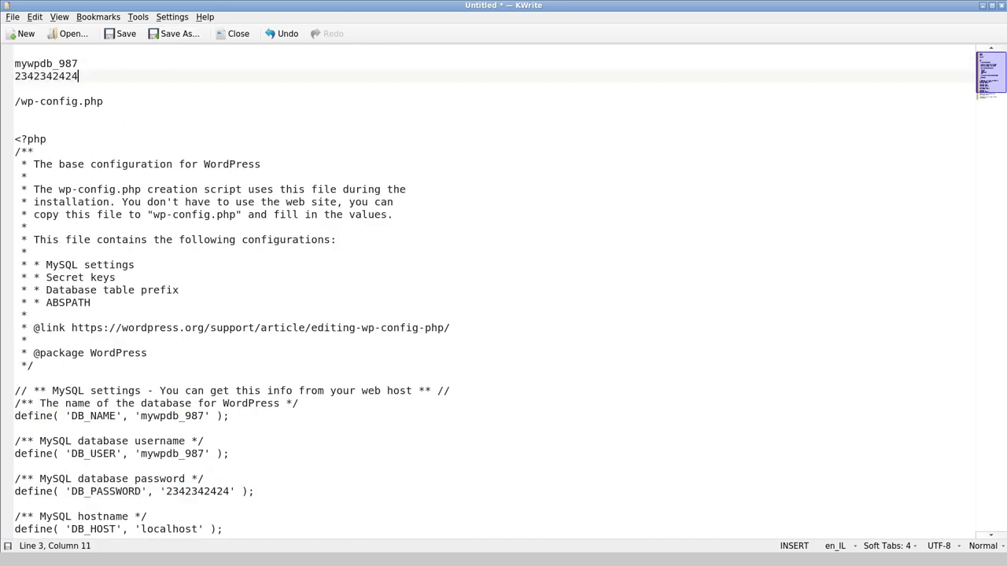
pyautogui.hotkey('alt', 'Tab')
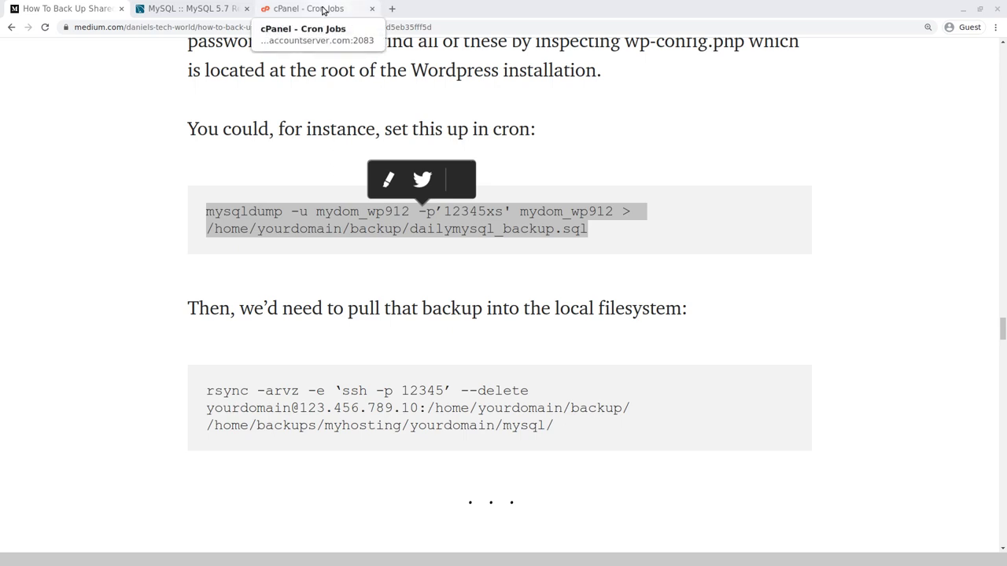
# Paste the mysqldump command into the cron Command field and replace the -u user with the WordPress database user.
pyautogui.click(323, 11)
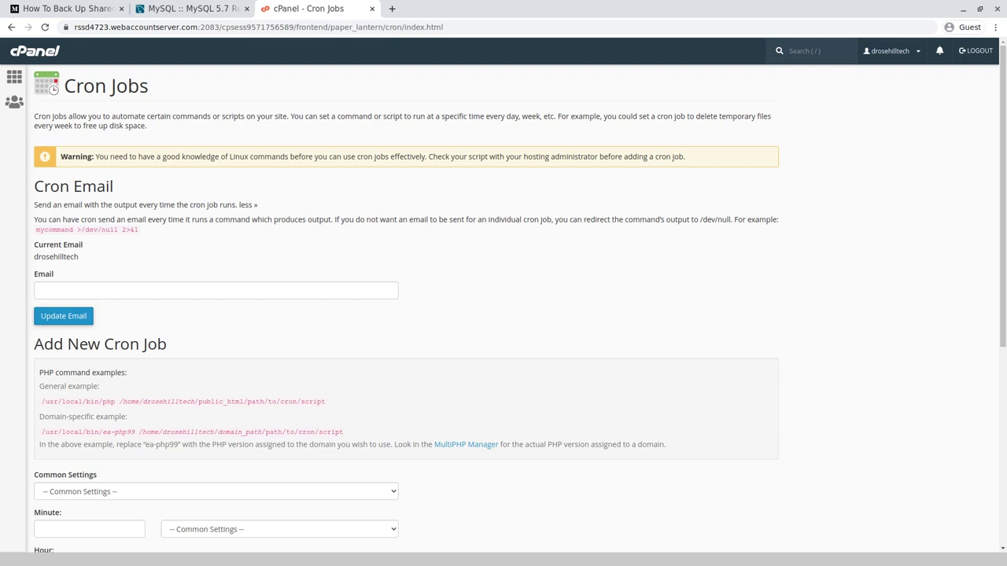
pyautogui.scroll(-5, 504, 314)
pyautogui.rightClick(104, 380)
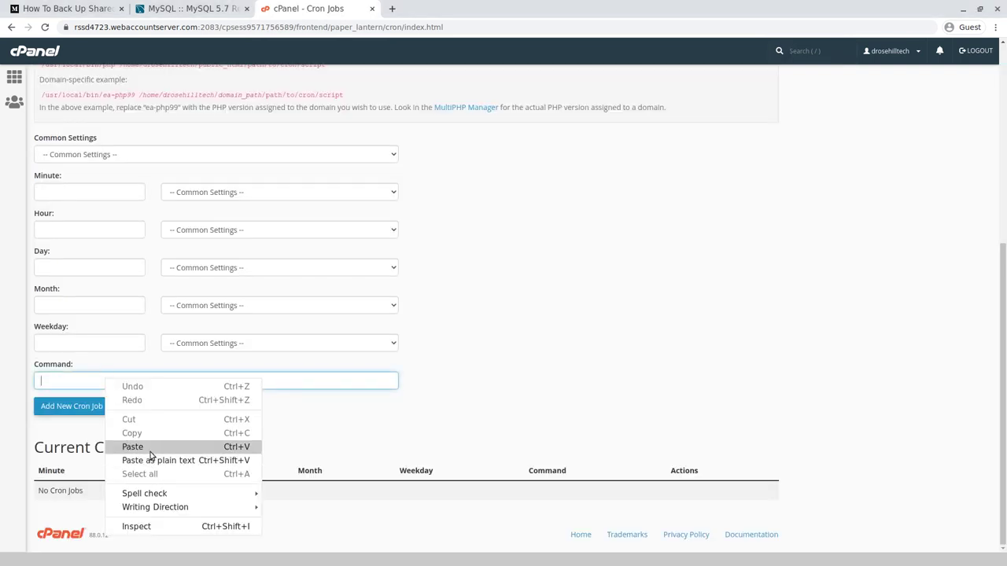
pyautogui.click(149, 452)
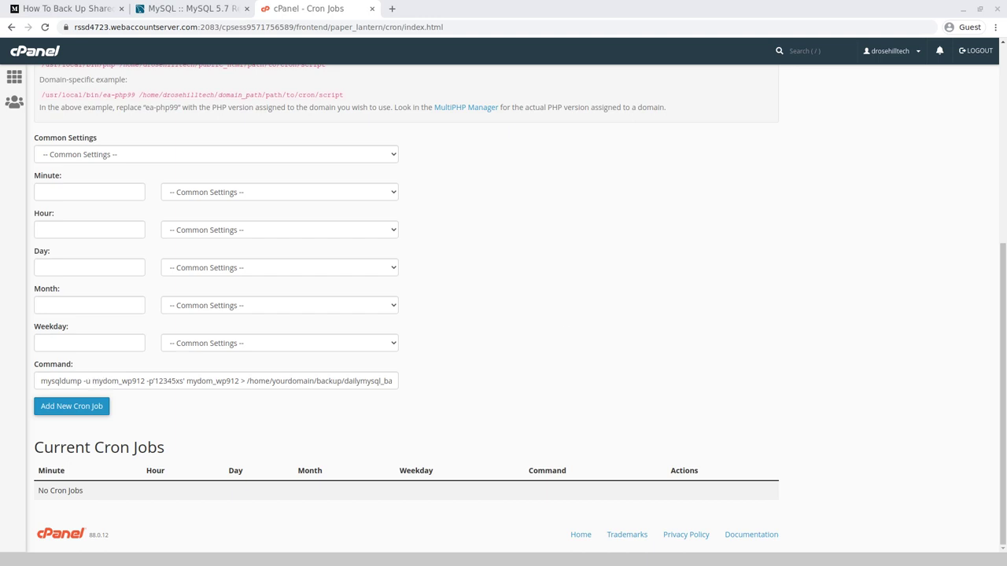
pyautogui.moveTo(92, 381); pyautogui.dragTo(146, 381)
pyautogui.hotkey('ctrl', 'v')
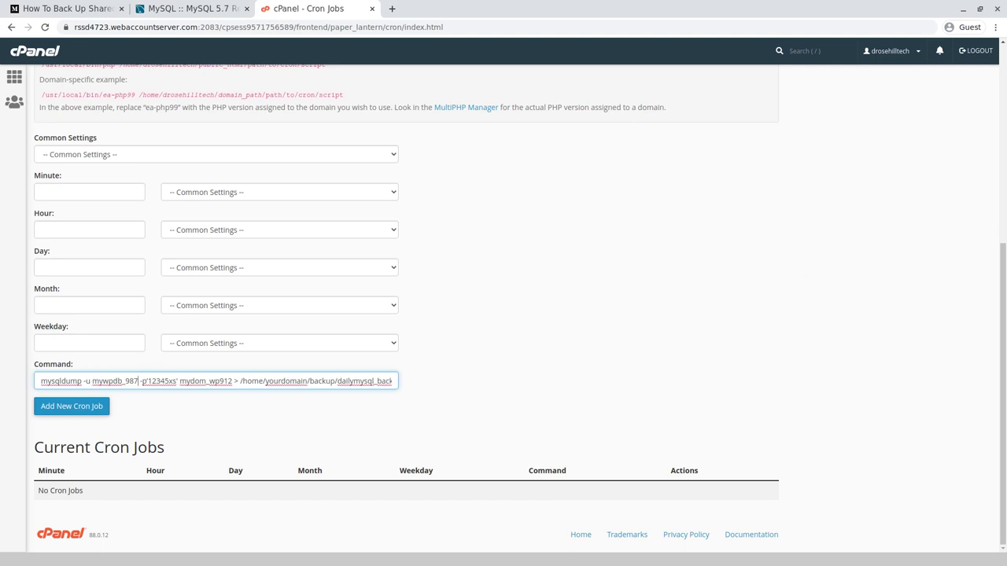
pyautogui.hotkey('alt', 'Tab')
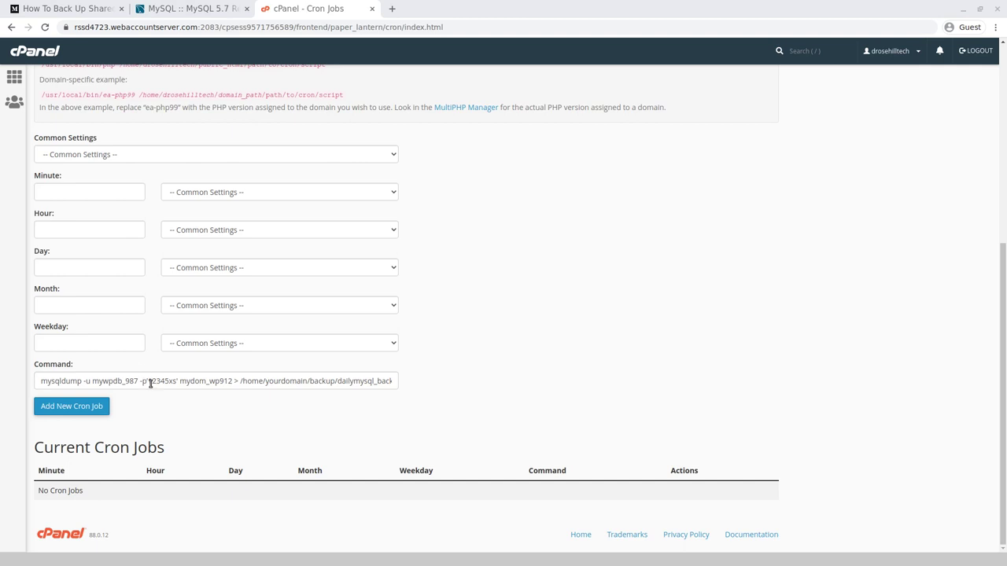
# Replace the -p password in the cron command with the WordPress database password and zoom in.
pyautogui.moveTo(151, 383); pyautogui.dragTo(177, 381)
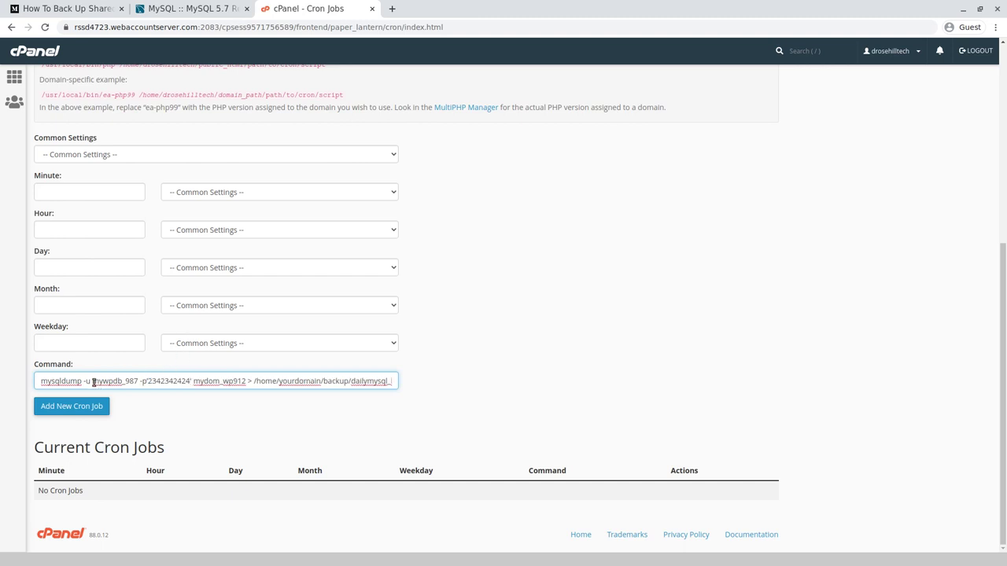
pyautogui.moveTo(92, 383); pyautogui.dragTo(102, 382)
pyautogui.hotkey('ctrl', '+')
pyautogui.hotkey('ctrl', '+')
pyautogui.scroll(-1, 100, 405)
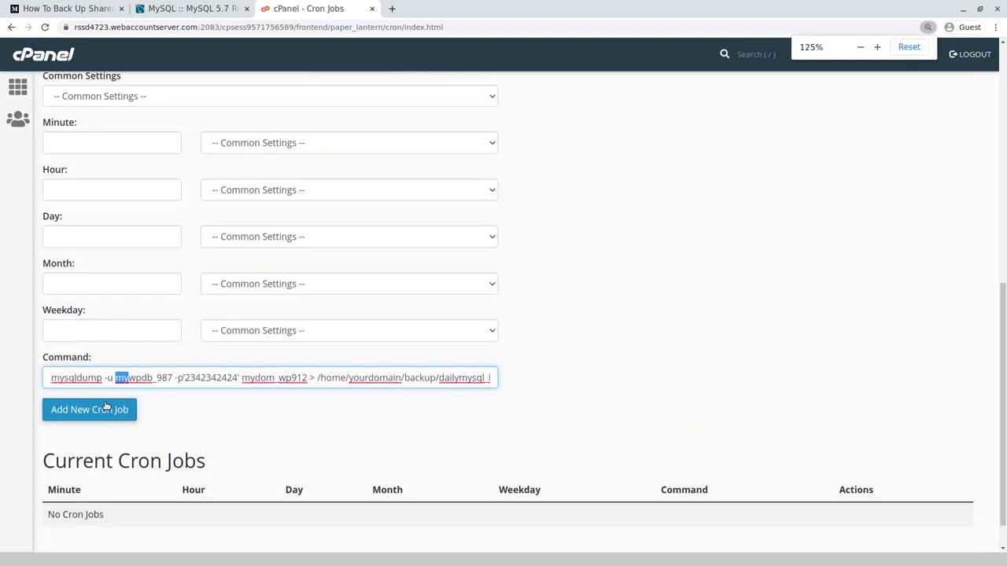
pyautogui.click(129, 378)
pyautogui.moveTo(116, 378); pyautogui.dragTo(173, 379)
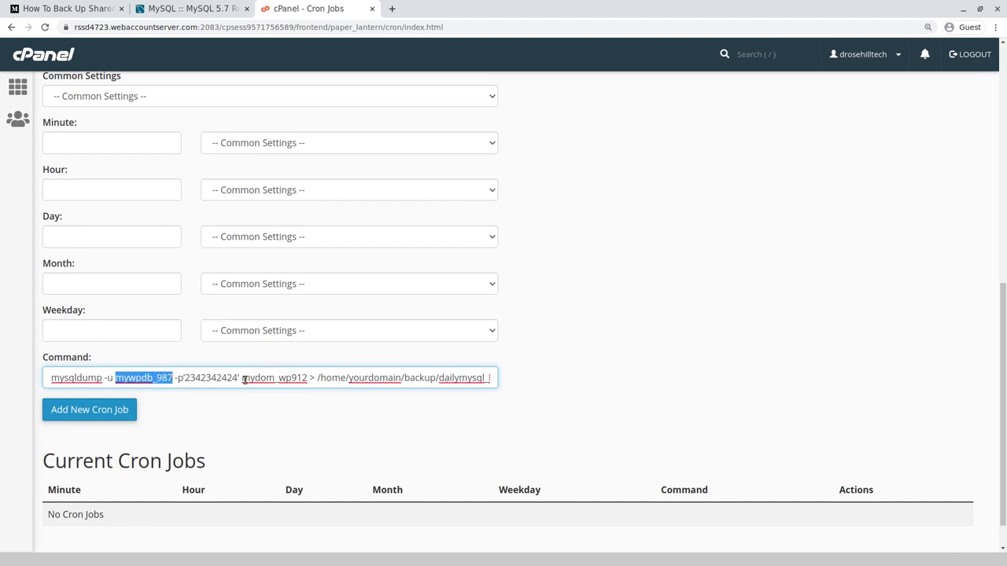
# Swap in the WordPress database name, keeping the path /home/yourdomain/backup/dailymysql_backup.sql after trying public_html/.
pyautogui.moveTo(242, 379); pyautogui.dragTo(307, 380)
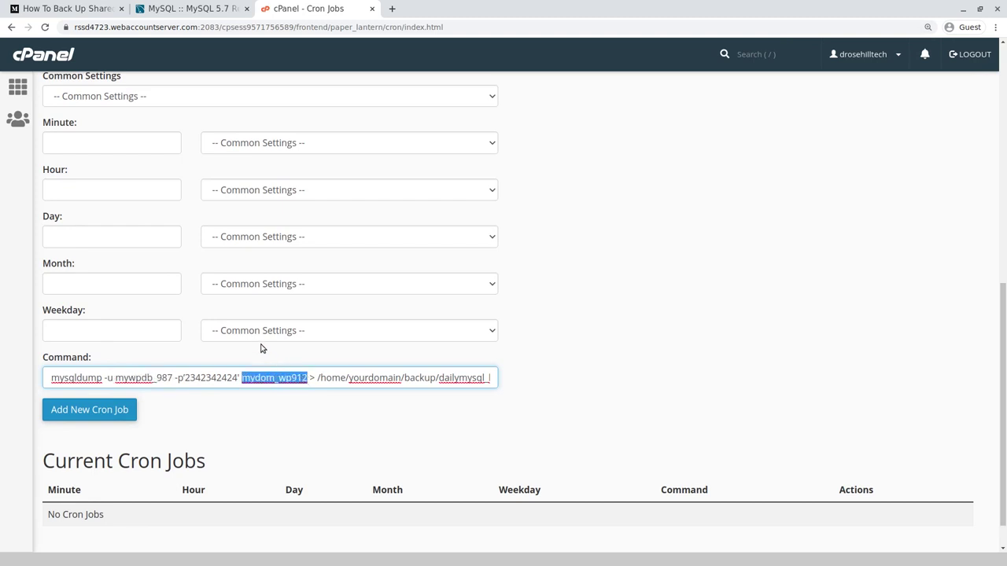
pyautogui.hotkey('ctrl', 'v')
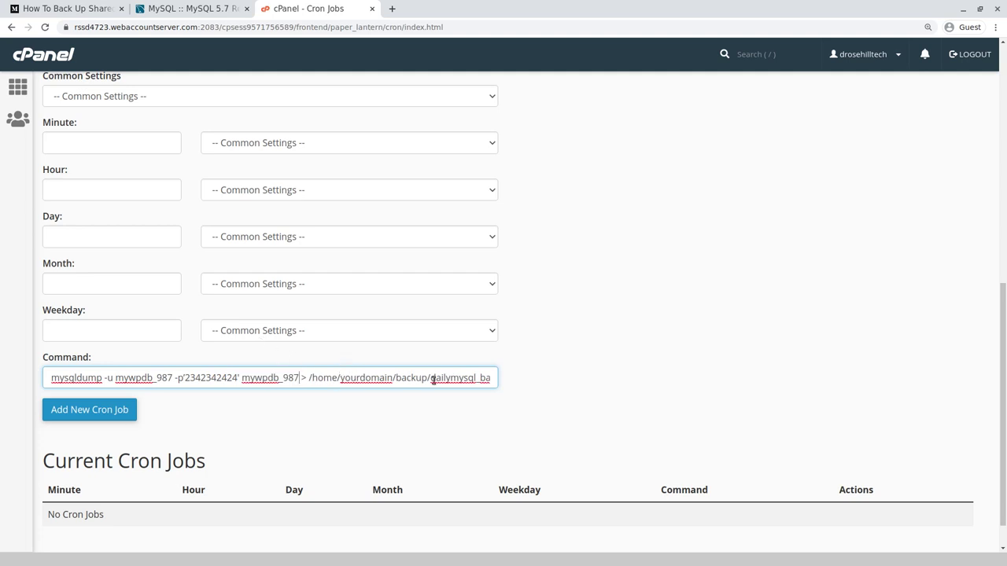
pyautogui.press('Right')
pyautogui.press('Right')
pyautogui.press('Right')
pyautogui.press('Right')
pyautogui.press('Right')
pyautogui.press('Right')
pyautogui.press('Right')
pyautogui.press('Right')
pyautogui.press('Right')
pyautogui.press('Right')
pyautogui.press('Right')
pyautogui.press('Right')
pyautogui.press('Right')
pyautogui.press('Right')
pyautogui.press('Right')
pyautogui.press('Right')
pyautogui.press('Right')
pyautogui.press('Right')
pyautogui.press('Right')
pyautogui.press('Right')
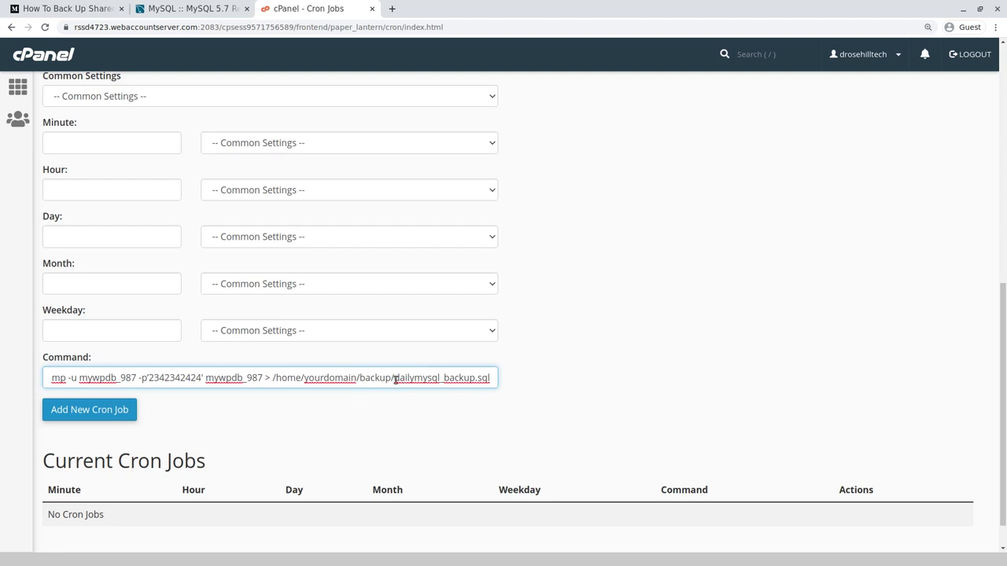
pyautogui.moveTo(393, 378); pyautogui.dragTo(489, 386)
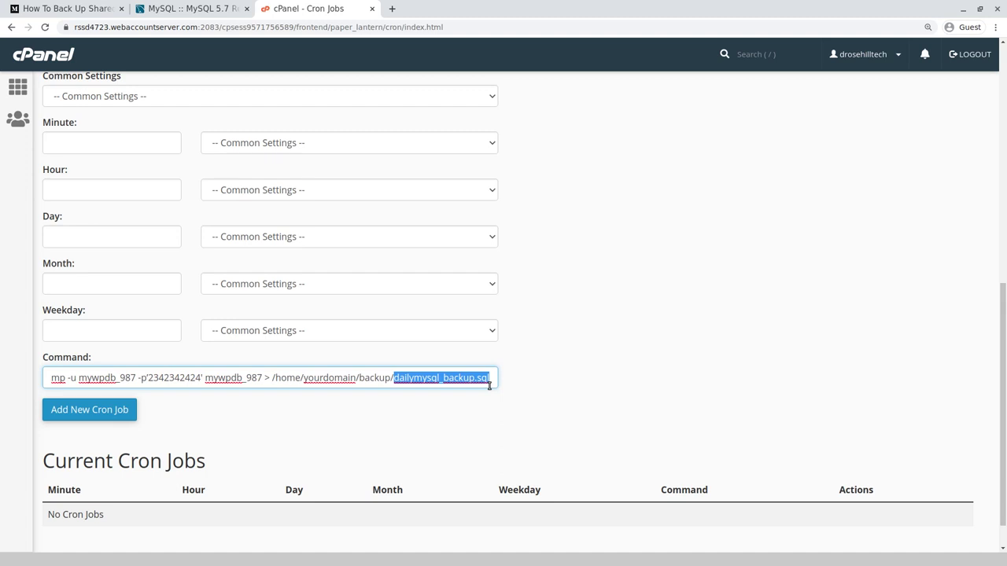
pyautogui.click(358, 378)
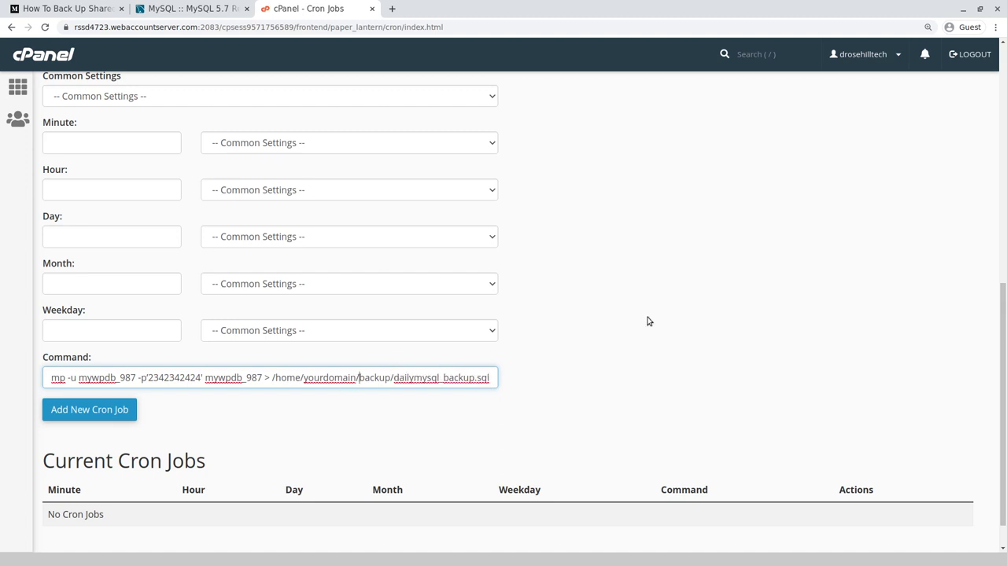
pyautogui.write('public_html/')
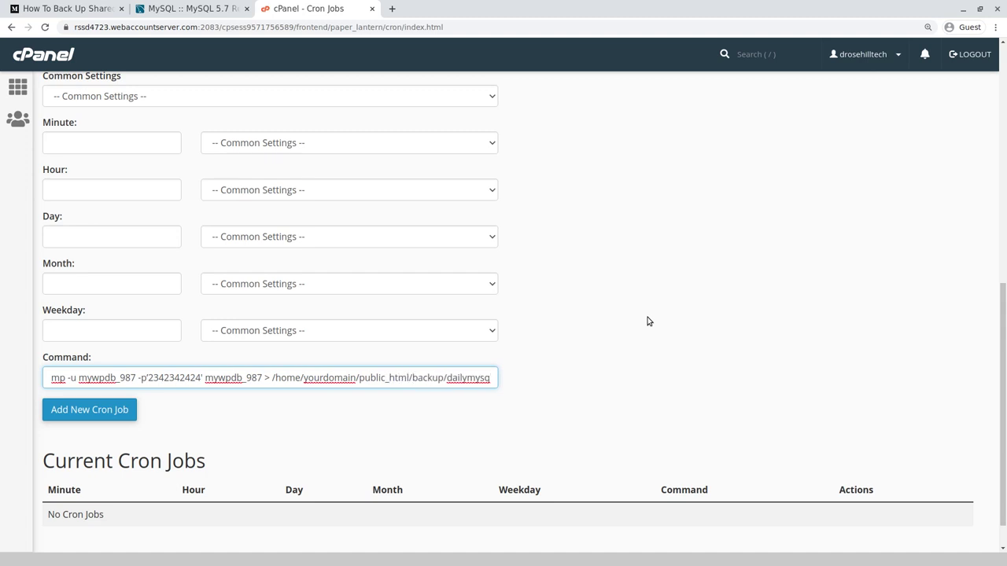
pyautogui.press('BackSpace')
pyautogui.press('BackSpace')
pyautogui.press('BackSpace')
pyautogui.press('BackSpace')
pyautogui.press('BackSpace')
pyautogui.press('BackSpace')
pyautogui.press('BackSpace')
pyautogui.press('BackSpace')
pyautogui.press('BackSpace')
pyautogui.press('BackSpace')
pyautogui.press('BackSpace')
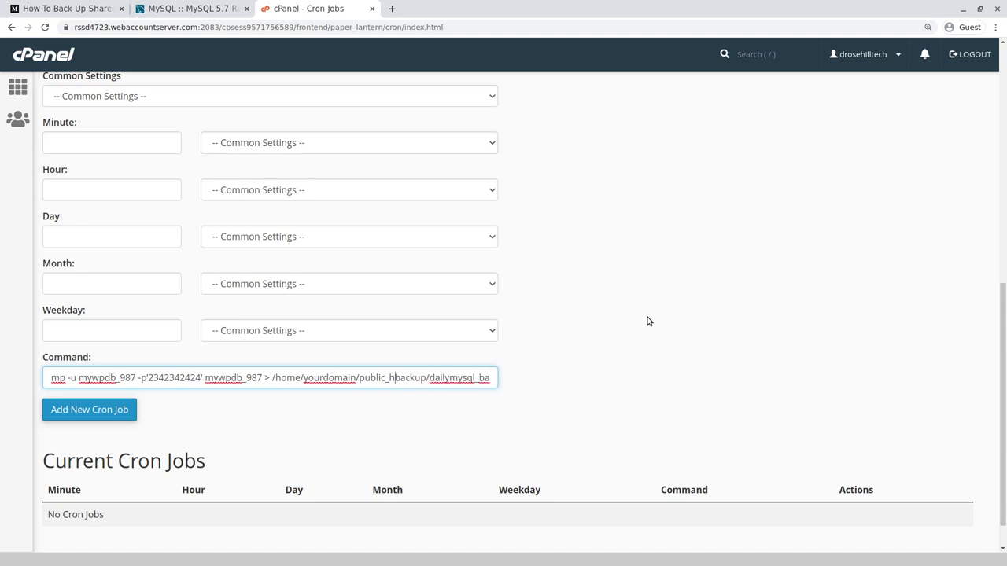
pyautogui.press('BackSpace')
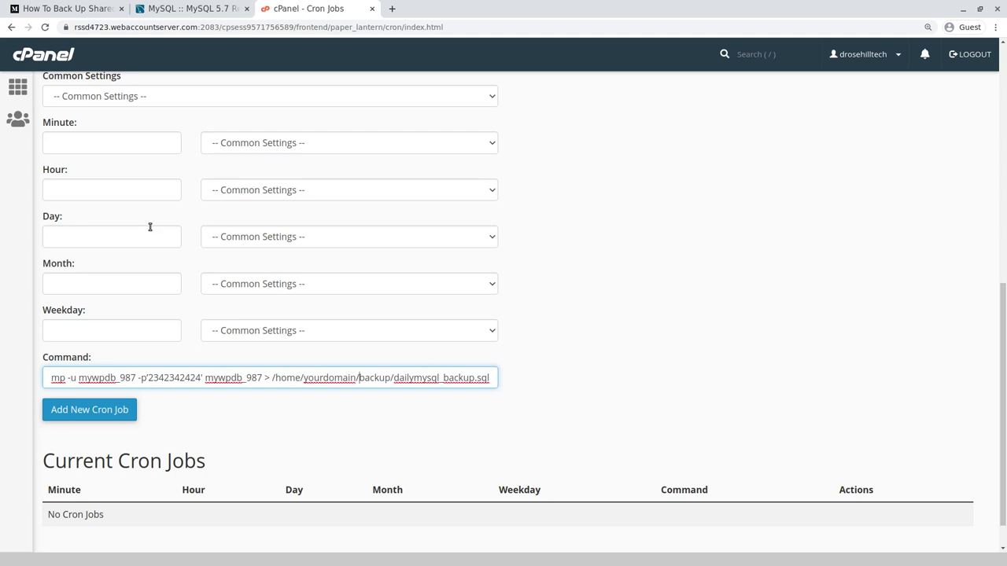
pyautogui.scroll(1, 139, 222)
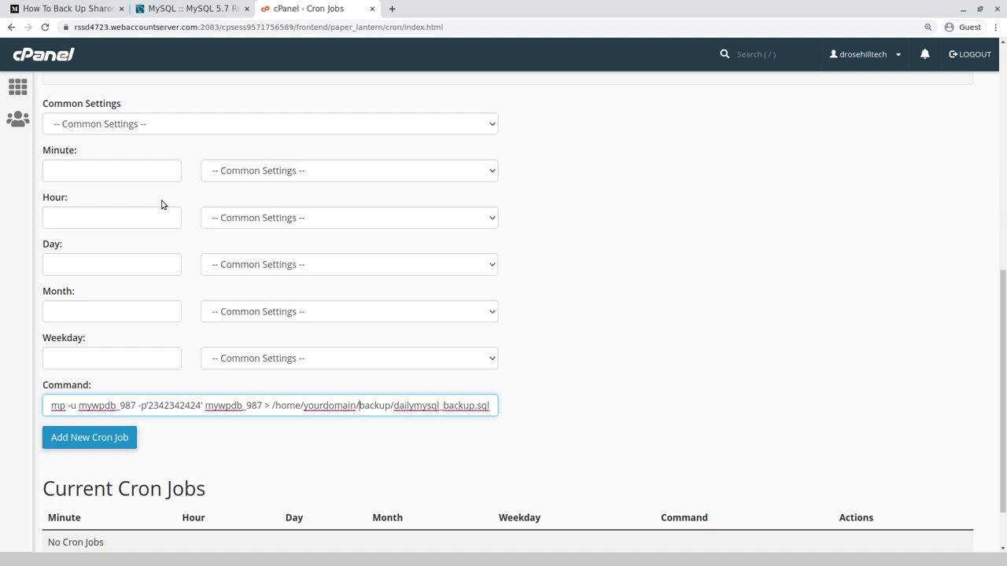
# Set Minute 0, Hour */12, and * for Day, Month and Weekday, then review the command's end.
pyautogui.click(126, 171)
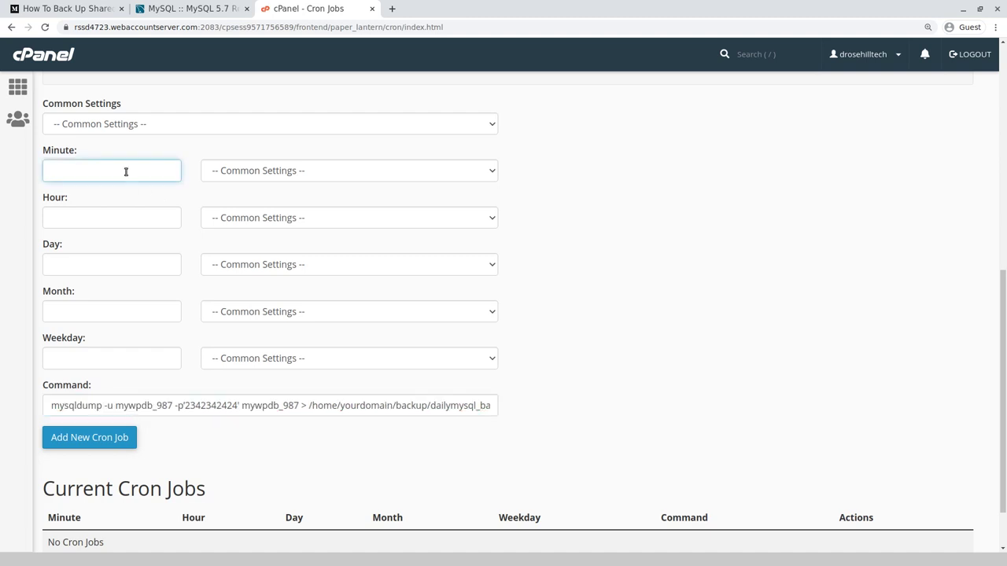
pyautogui.write('0')
pyautogui.press('Tab')
pyautogui.press('Tab')
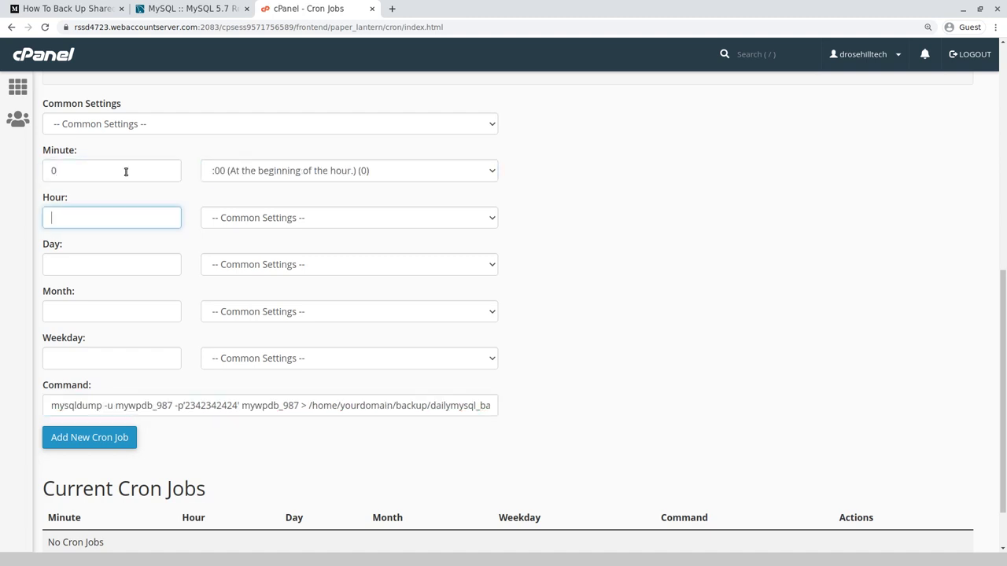
pyautogui.write('*/12')
pyautogui.press('Tab')
pyautogui.press('Tab')
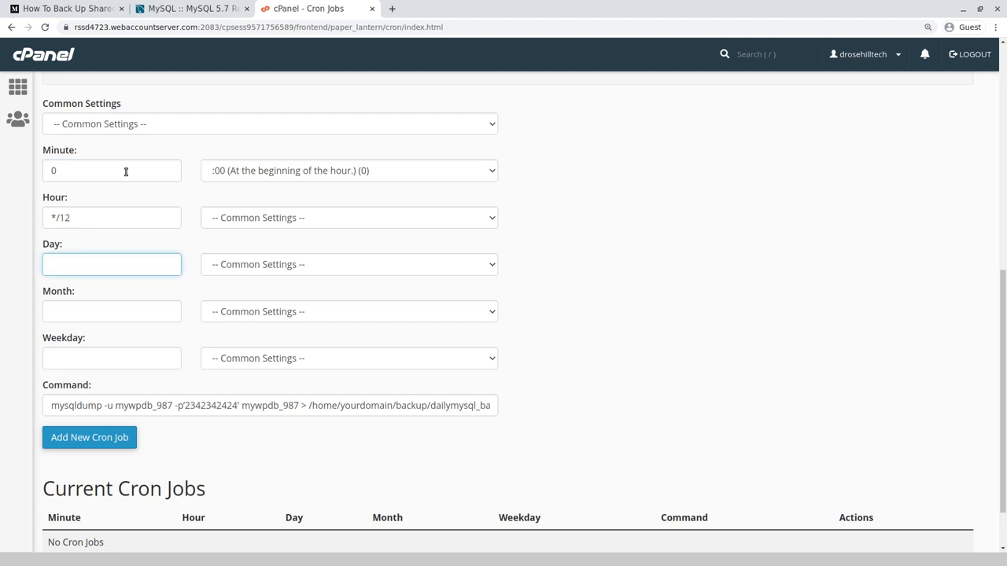
pyautogui.write('*')
pyautogui.press('Tab')
pyautogui.press('Tab')
pyautogui.write('*')
pyautogui.press('Tab')
pyautogui.press('Tab')
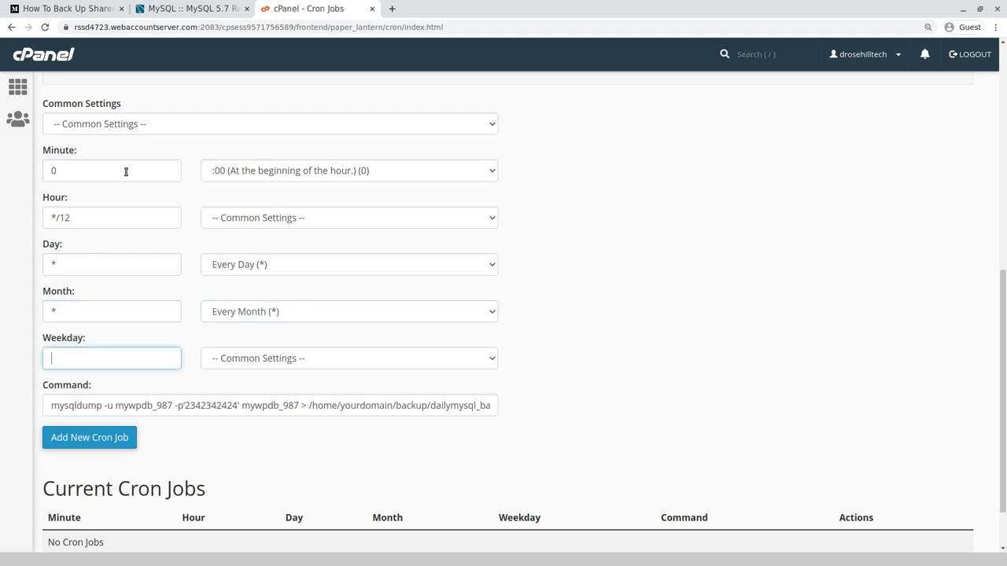
pyautogui.write('*')
pyautogui.press('Tab')
pyautogui.press('Tab')
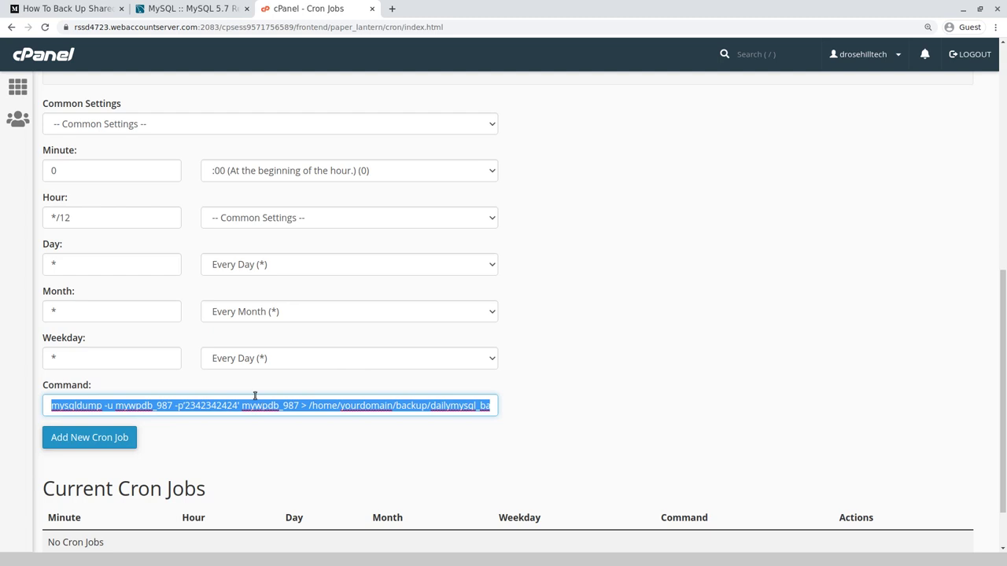
pyautogui.click(486, 405)
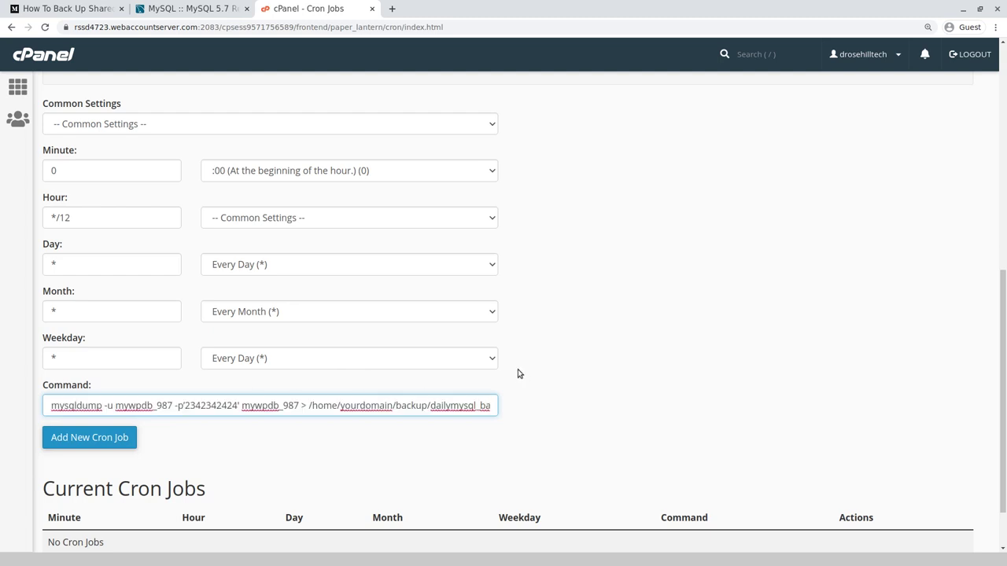
pyautogui.press('Right')
pyautogui.press('Right')
pyautogui.press('Right')
pyautogui.press('Right')
pyautogui.press('Right')
pyautogui.press('Right')
pyautogui.press('Right')
pyautogui.press('Right')
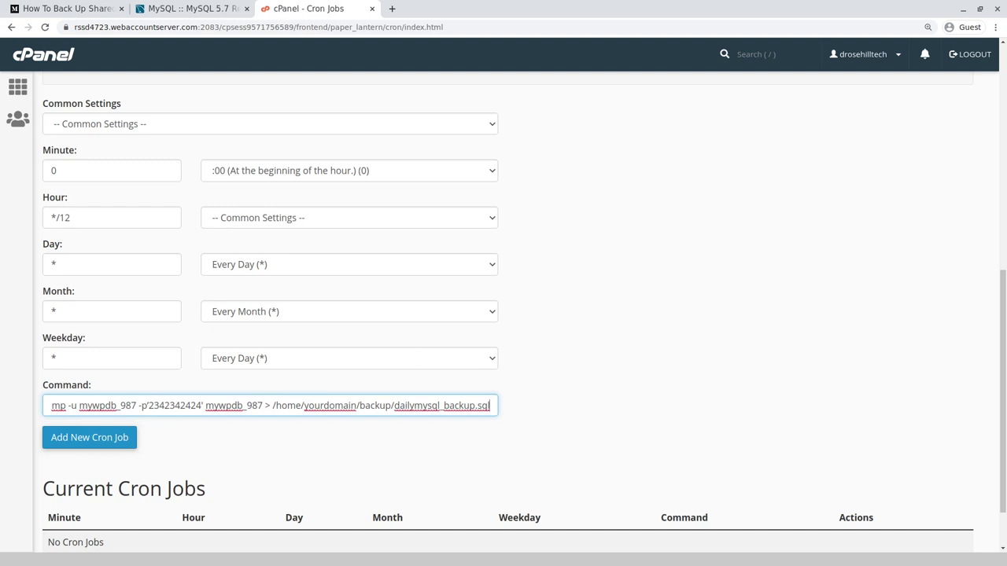
# Add the mysqldump cron job to dailymysql_backup.sql, scheduled at minute 0 of hour */12.
pyautogui.press('Return')
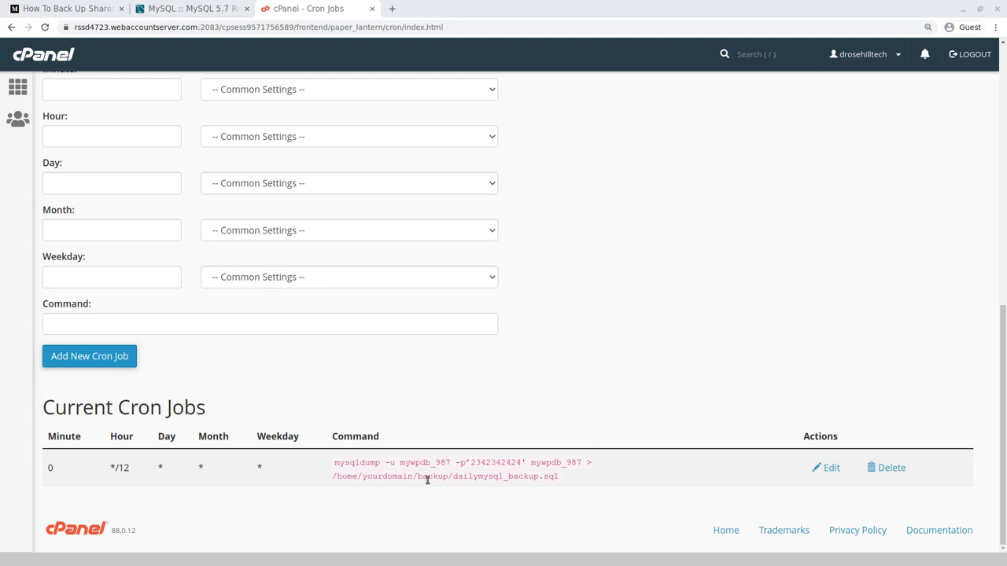
pyautogui.moveTo(412, 477); pyautogui.dragTo(449, 481)
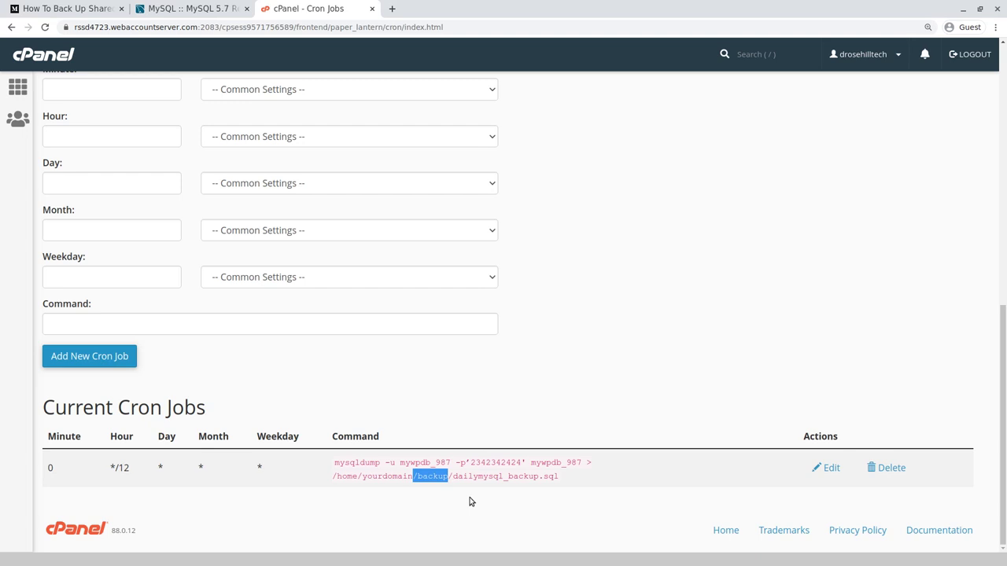